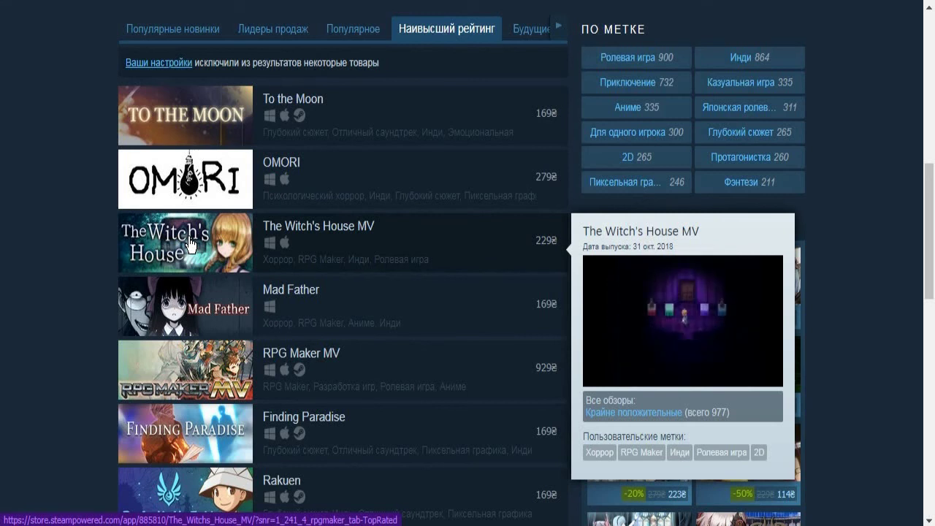
- Browse the first three pages of the top-rated RPG Maker games list in the Steam store
{"action": "scroll", "coordinate": [208, 278], "scroll_direction": "down", "scroll_amount": 7}
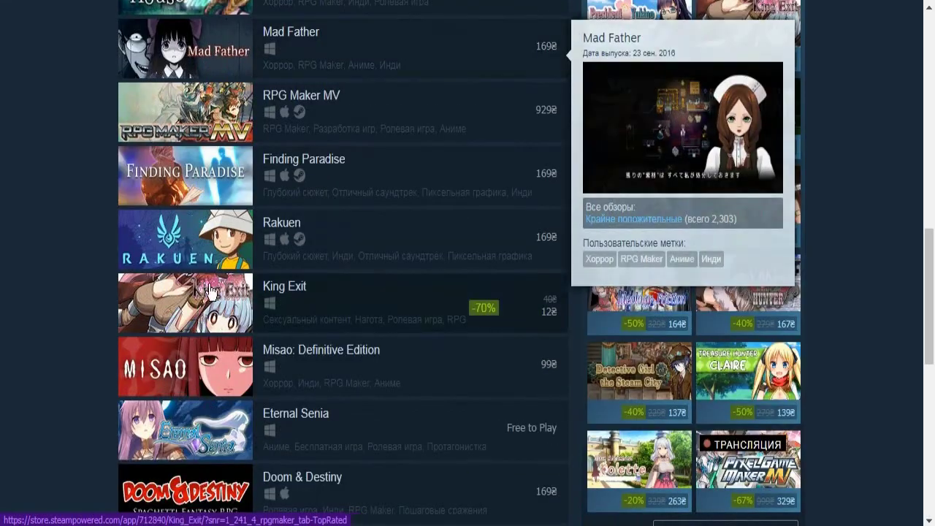
{"action": "scroll", "coordinate": [212, 262], "scroll_direction": "down", "scroll_amount": 3}
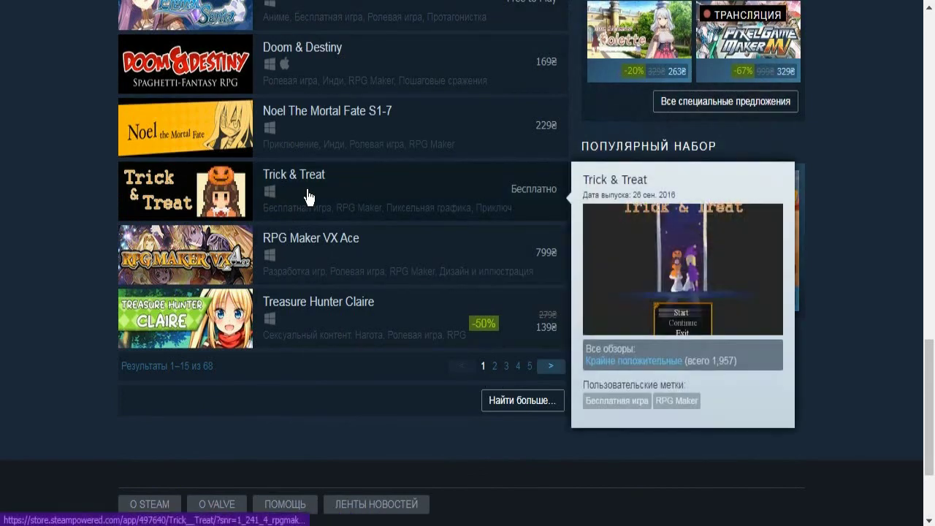
{"action": "left_click", "coordinate": [495, 368]}
{"action": "scroll", "coordinate": [453, 365], "scroll_direction": "up", "scroll_amount": 3}
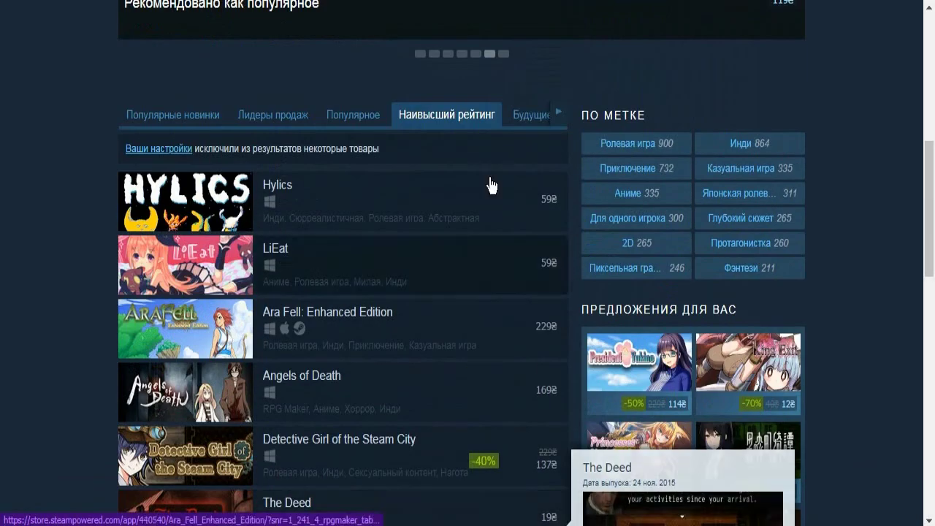
{"action": "scroll", "coordinate": [219, 325], "scroll_direction": "down", "scroll_amount": 6}
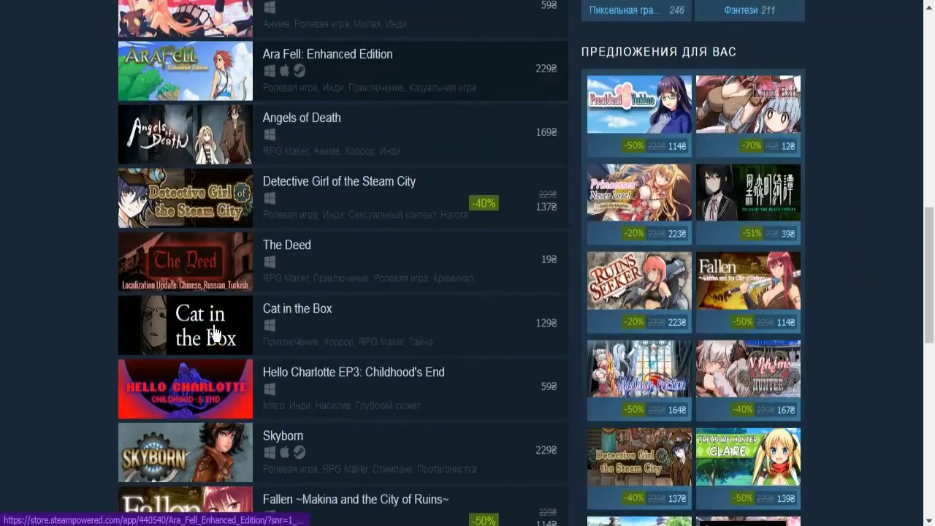
{"action": "scroll", "coordinate": [230, 308], "scroll_direction": "down", "scroll_amount": 6}
{"action": "left_click", "coordinate": [509, 284]}
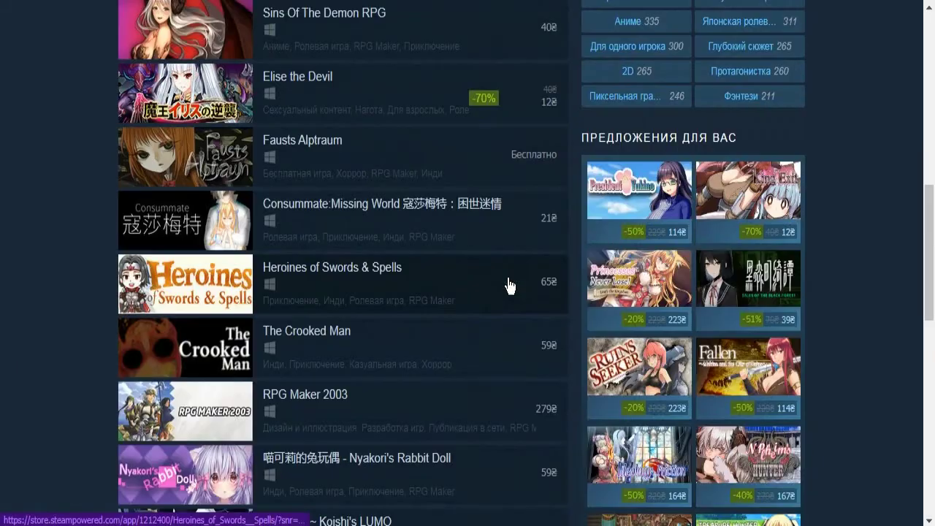
{"action": "scroll", "coordinate": [375, 310], "scroll_direction": "down", "scroll_amount": 8}
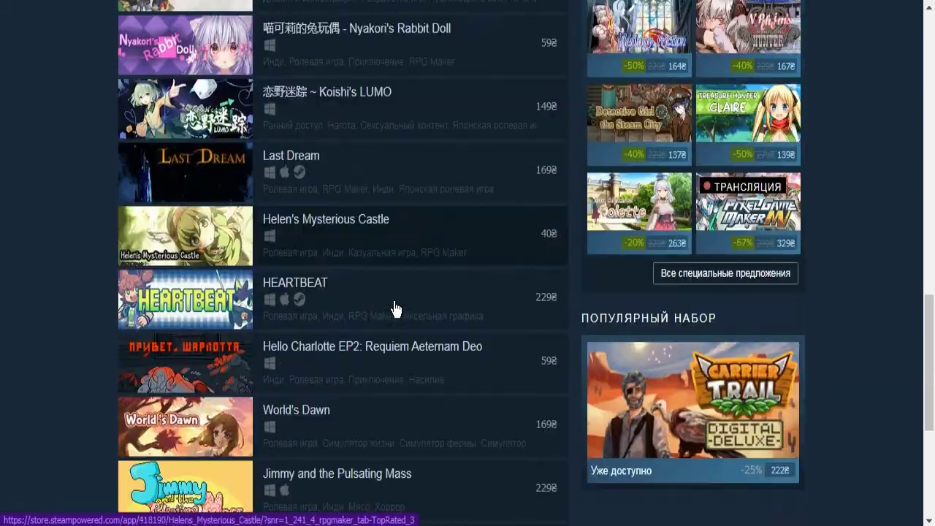
{"action": "scroll", "coordinate": [395, 308], "scroll_direction": "down", "scroll_amount": 2}
- Browse pages 4 and 5 of the top-rated RPG Maker games list
{"action": "left_click", "coordinate": [519, 366]}
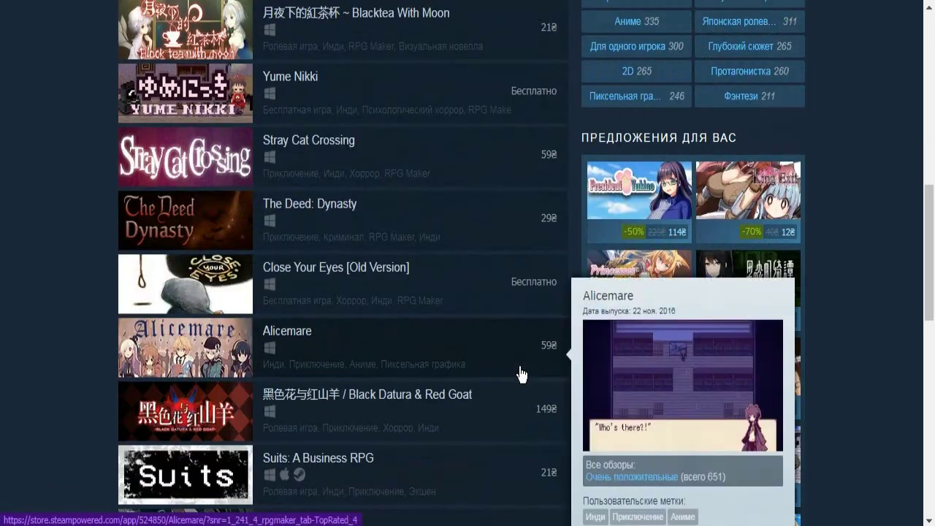
{"action": "scroll", "coordinate": [462, 363], "scroll_direction": "down", "scroll_amount": 10}
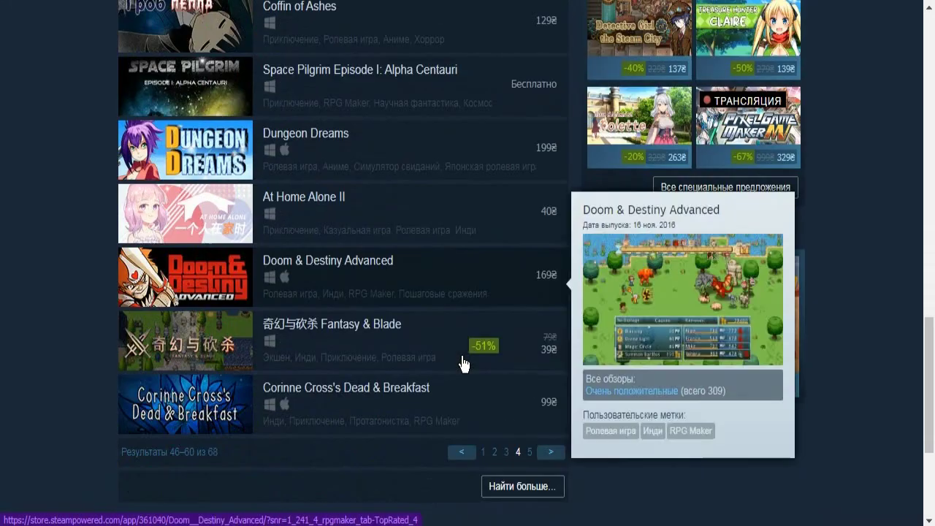
{"action": "left_click", "coordinate": [548, 452]}
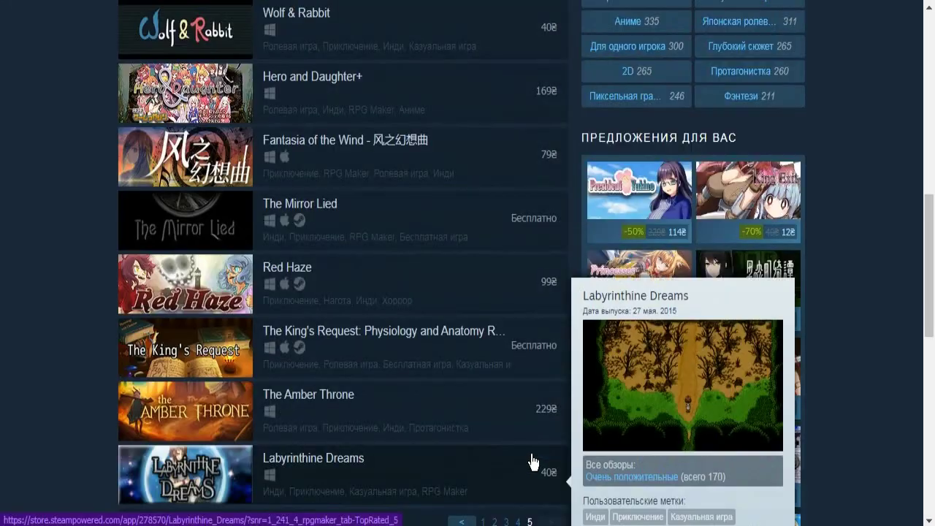
{"action": "scroll", "coordinate": [465, 422], "scroll_direction": "down", "scroll_amount": 1}
{"action": "scroll", "coordinate": [463, 423], "scroll_direction": "down", "scroll_amount": 1}
{"action": "scroll", "coordinate": [463, 422], "scroll_direction": "up", "scroll_amount": 2}
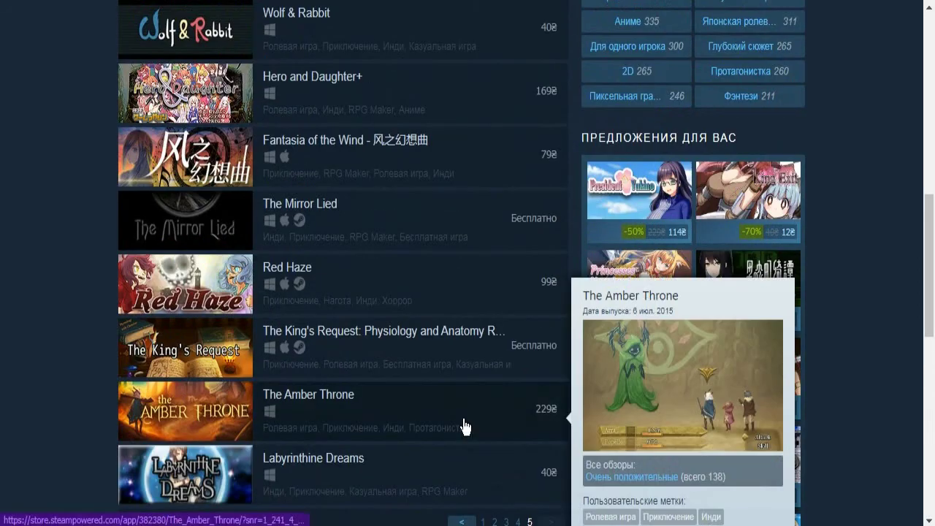
{"action": "scroll", "coordinate": [465, 425], "scroll_direction": "up", "scroll_amount": 3}
{"action": "scroll", "coordinate": [515, 372], "scroll_direction": "down", "scroll_amount": 5}
{"action": "scroll", "coordinate": [365, 390], "scroll_direction": "up", "scroll_amount": 4}
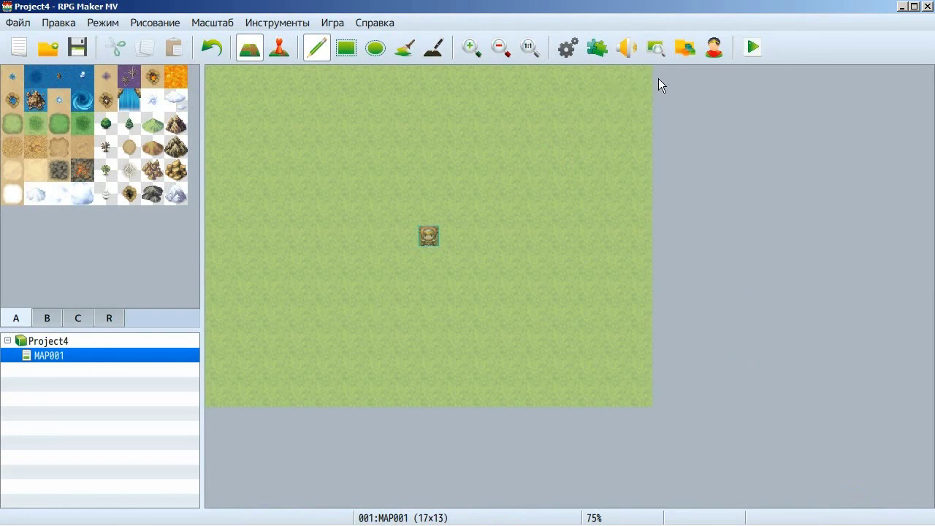
- Switch to RPG Maker MV and generate a random male character in the Character Generator
{"action": "left_click", "coordinate": [711, 54]}
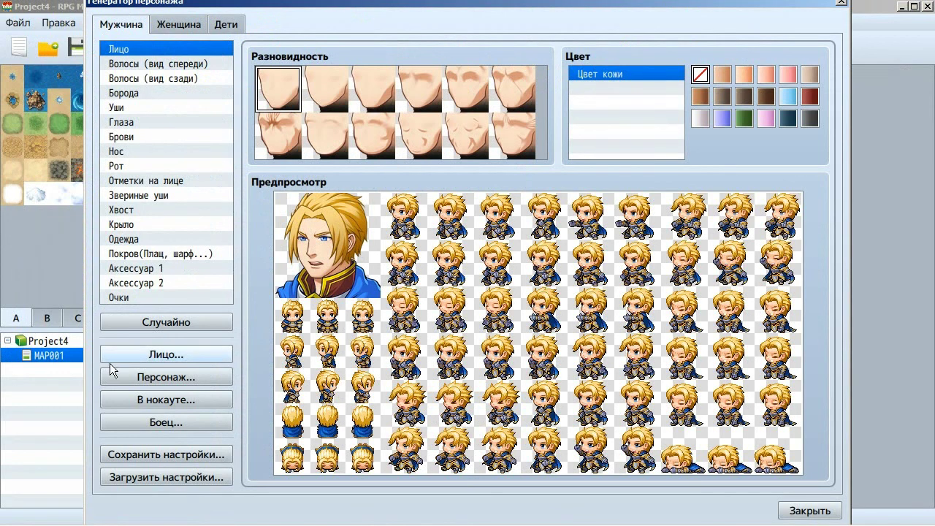
{"action": "left_click", "coordinate": [173, 323]}
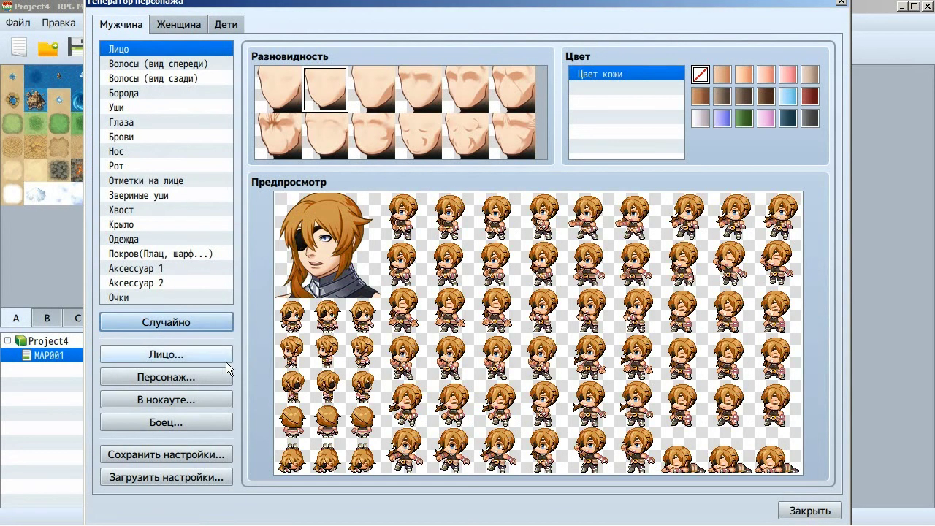
{"action": "left_click", "coordinate": [201, 456]}
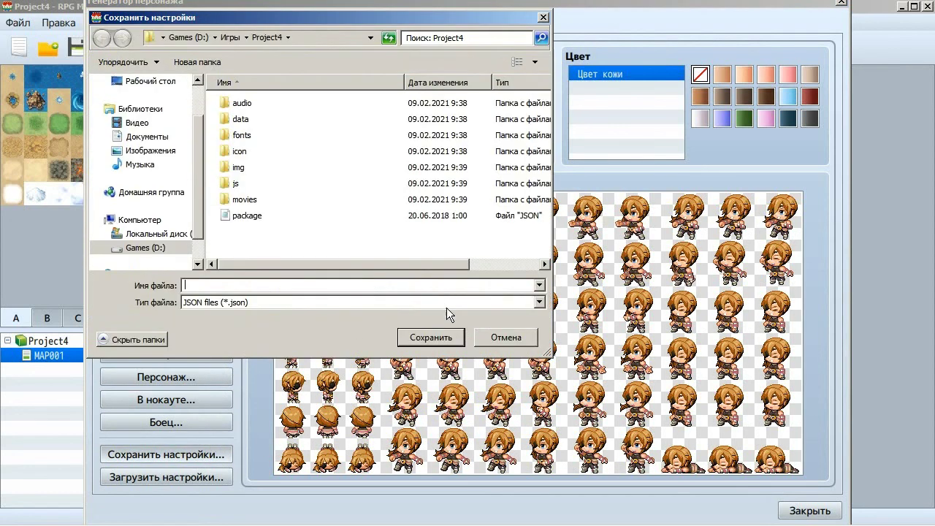
{"action": "left_click", "coordinate": [517, 342]}
- Export the generated face to the project's img/faces folder as a PNG named kjayehhf, and close the generator
{"action": "left_click", "coordinate": [221, 359]}
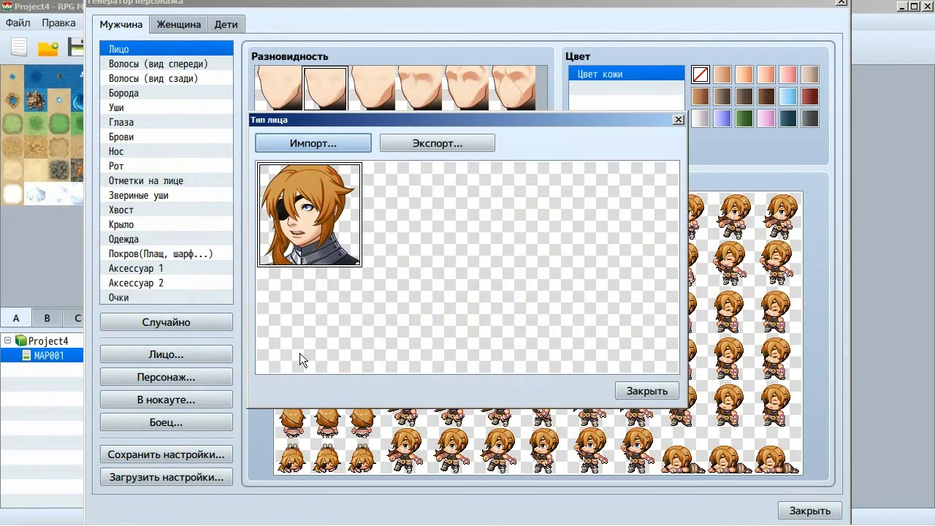
{"action": "left_click", "coordinate": [441, 146]}
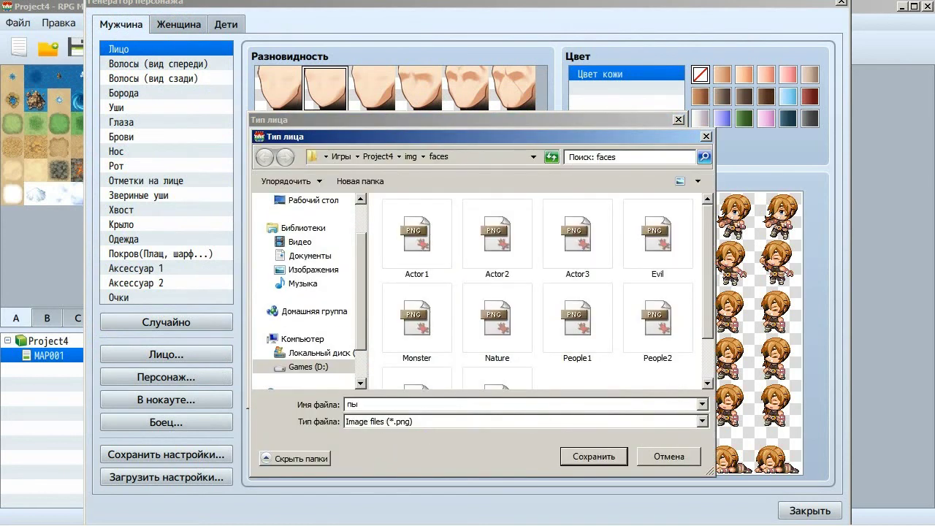
{"action": "type", "text": "kjayehhf"}
{"action": "left_click", "coordinate": [593, 456]}
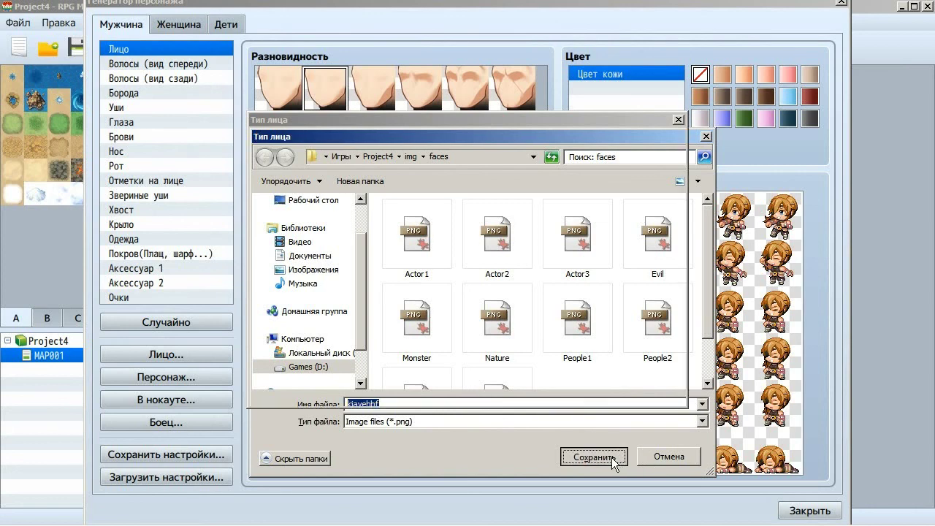
{"action": "left_click", "coordinate": [657, 393]}
{"action": "left_click", "coordinate": [807, 510]}
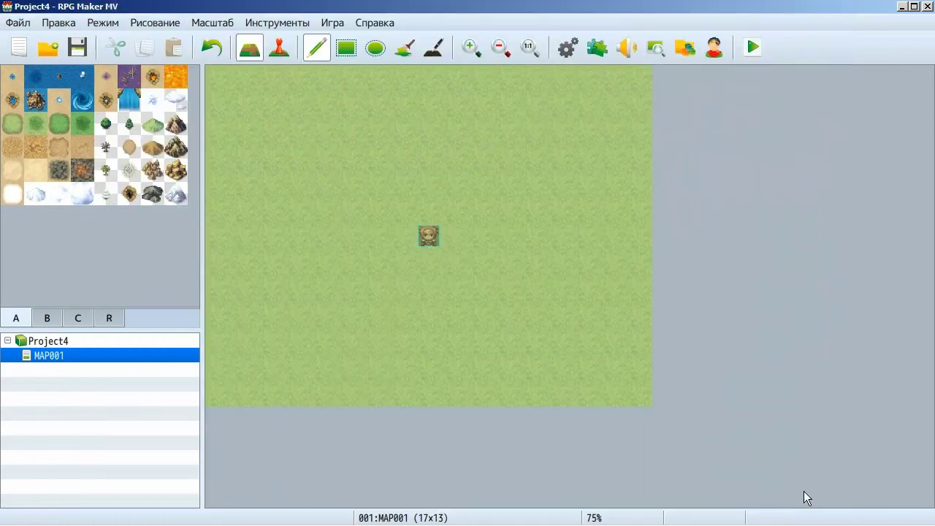
- Switch to Windows Explorer and open the Project1 folder inside the Игры folder on drive D
{"action": "key", "text": "alt+Tab"}
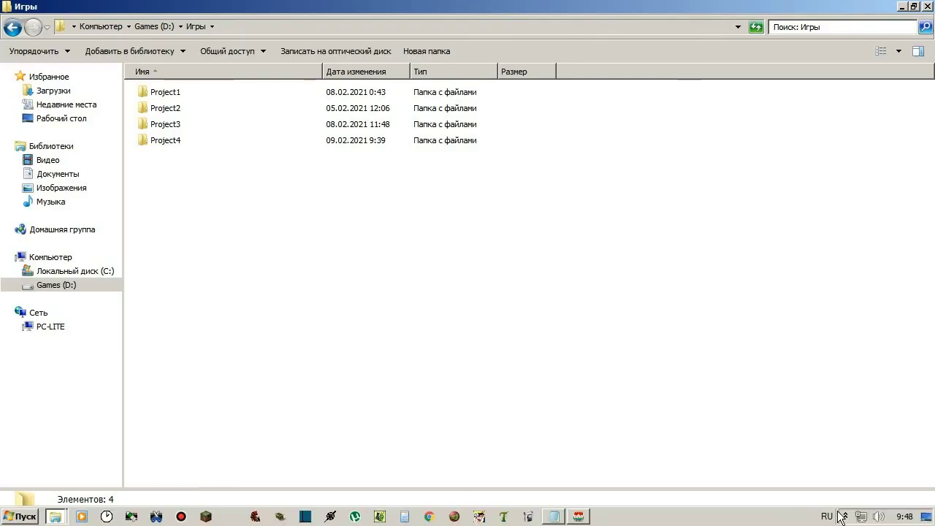
{"action": "left_click", "coordinate": [846, 516]}
{"action": "left_click", "coordinate": [198, 92]}
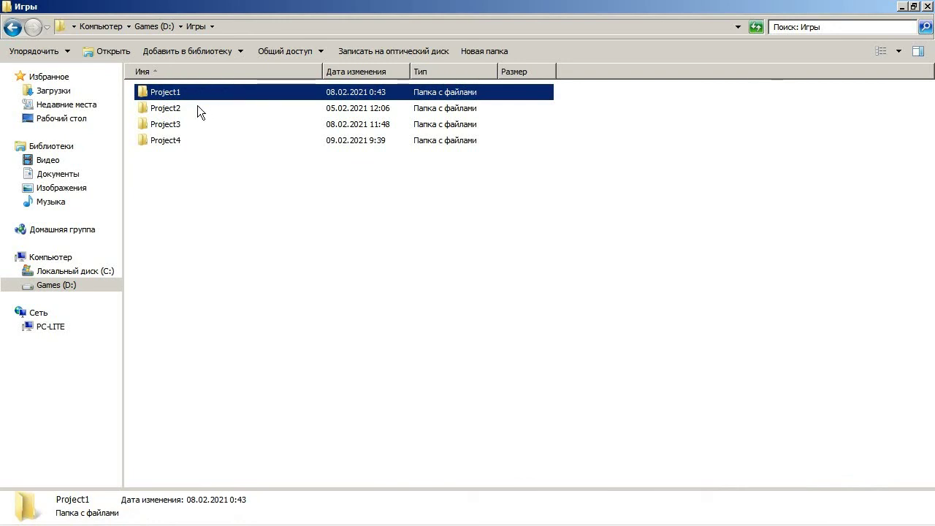
{"action": "double_click", "coordinate": [199, 92]}
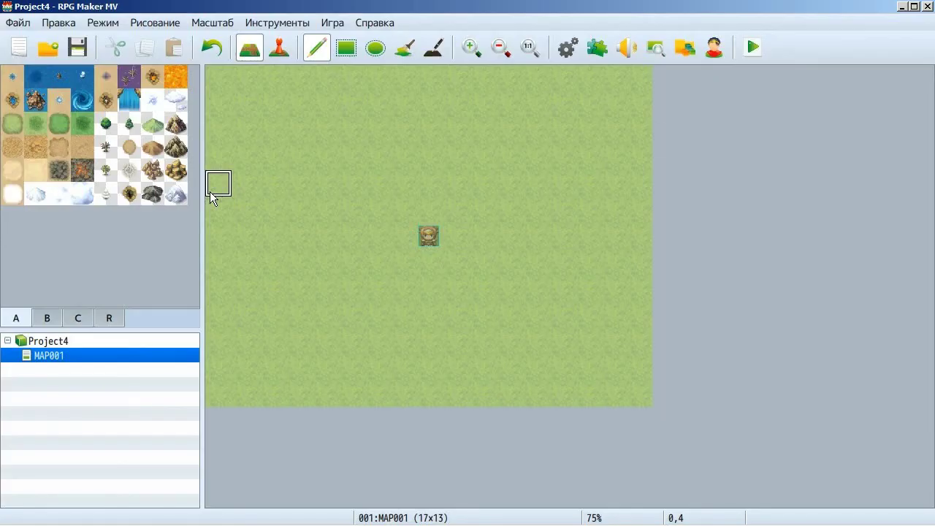
- Create a new map, MAP002, under Project4 in RPG Maker MV with a width of 50 and a height of 50
{"action": "right_click", "coordinate": [81, 360]}
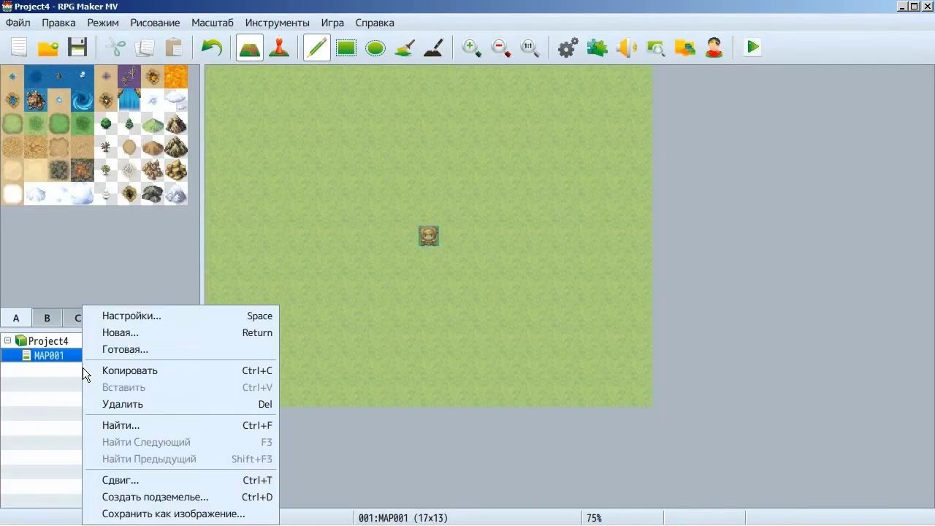
{"action": "right_click", "coordinate": [55, 342]}
{"action": "left_click", "coordinate": [301, 354]}
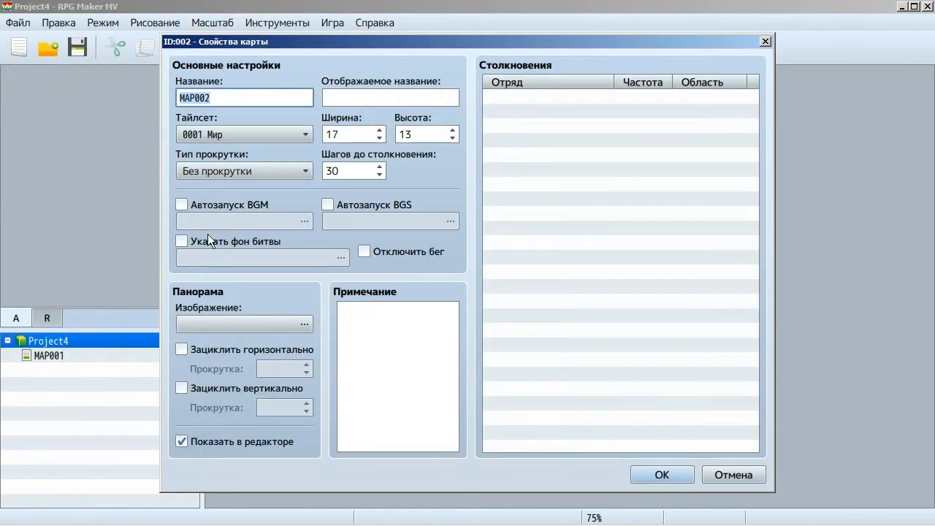
{"action": "left_click", "coordinate": [360, 132]}
{"action": "type", "text": "50"}
{"action": "key", "text": "Tab"}
{"action": "type", "text": "50"}
{"action": "key", "text": "Return"}
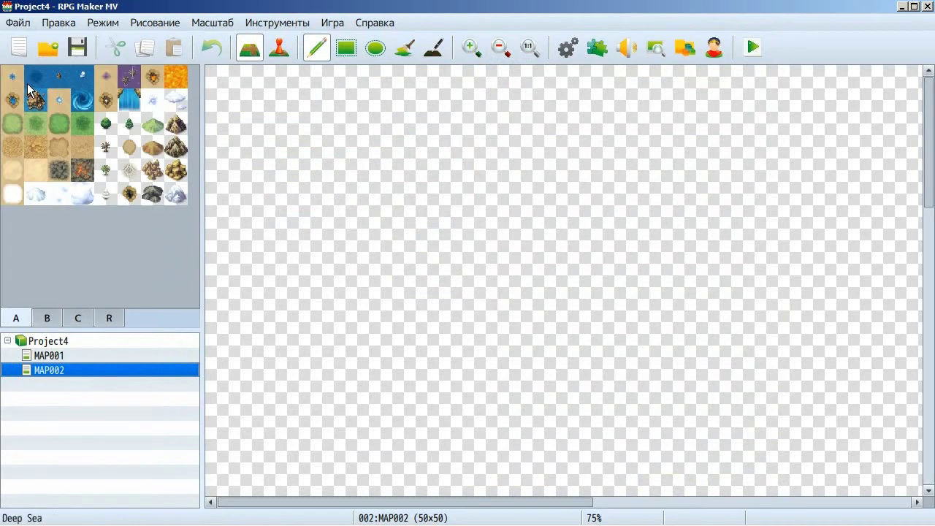
- Fill all of MAP002 with the darker green grass tile using the Rectangle tool
{"action": "key", "text": "F8"}
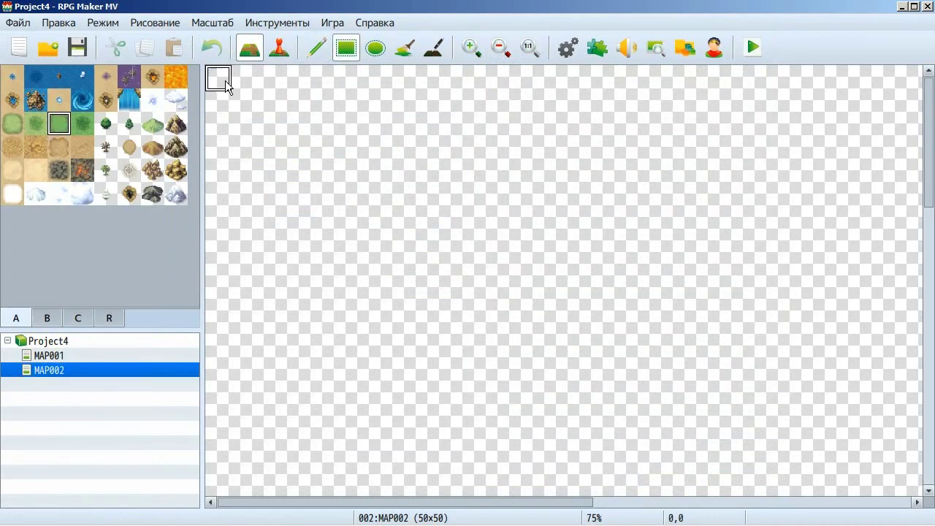
{"action": "left_click_drag", "start_coordinate": [225, 83], "coordinate": [917, 507]}
{"action": "scroll", "coordinate": [596, 294], "scroll_direction": "down", "scroll_amount": 1, "text": "ctrl"}
{"action": "scroll", "coordinate": [596, 294], "scroll_direction": "down", "scroll_amount": 3, "text": "ctrl"}
{"action": "left_click_drag", "start_coordinate": [209, 83], "coordinate": [661, 515]}
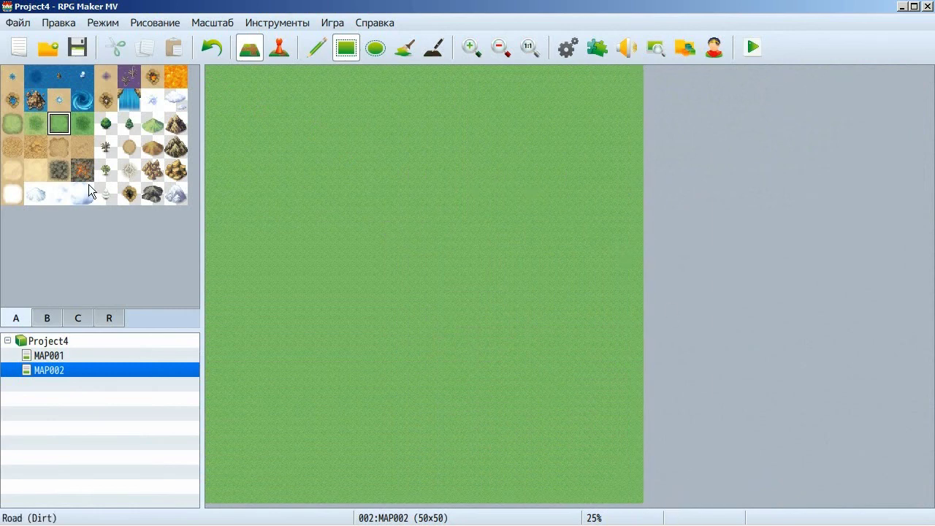
- Set the player's starting position on MAP002 at tile 24,15 in event mode
{"action": "left_click", "coordinate": [282, 48]}
{"action": "right_click", "coordinate": [419, 202]}
{"action": "mouse_move", "coordinate": [598, 397]}
{"action": "left_click", "coordinate": [679, 392]}
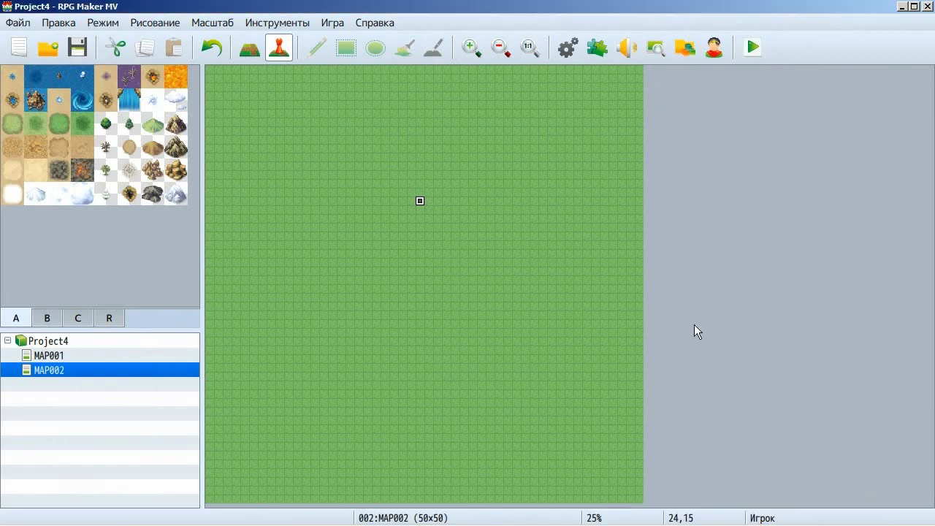
- View the project's resource folders in the Resource Manager and close it
{"action": "left_click", "coordinate": [166, 23]}
{"action": "mouse_move", "coordinate": [379, 24]}
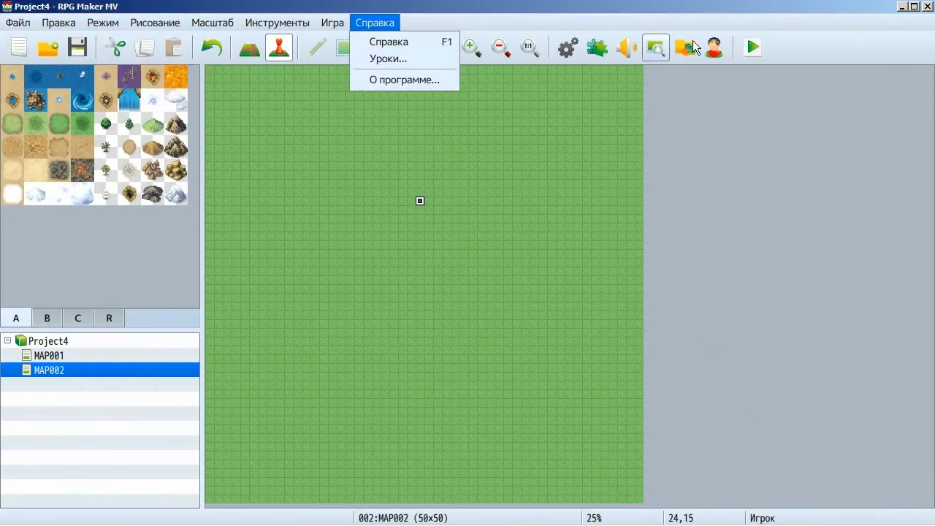
{"action": "left_click", "coordinate": [686, 48]}
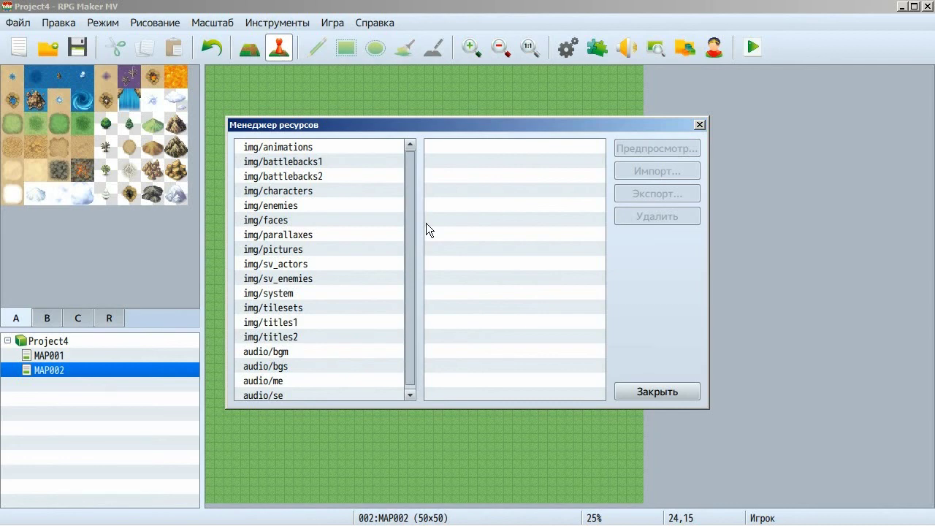
{"action": "left_click", "coordinate": [655, 393]}
- Place the large brown mountain from tile set B in the upper-left area of MAP002 in map mode
{"action": "left_click", "coordinate": [60, 319]}
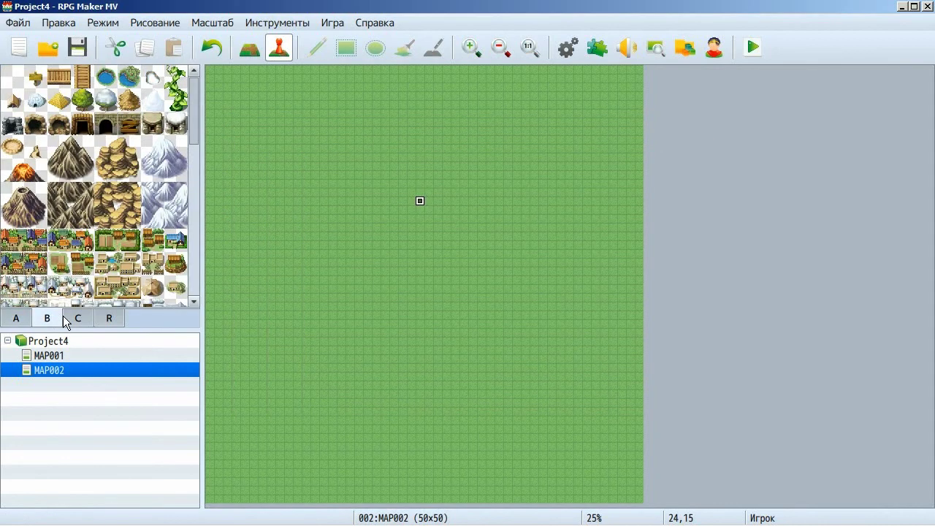
{"action": "mouse_move", "coordinate": [192, 116]}
{"action": "left_mouse_down"}
{"action": "mouse_move", "coordinate": [195, 293]}
{"action": "mouse_move", "coordinate": [191, 112]}
{"action": "left_mouse_up"}
{"action": "left_click", "coordinate": [87, 177]}
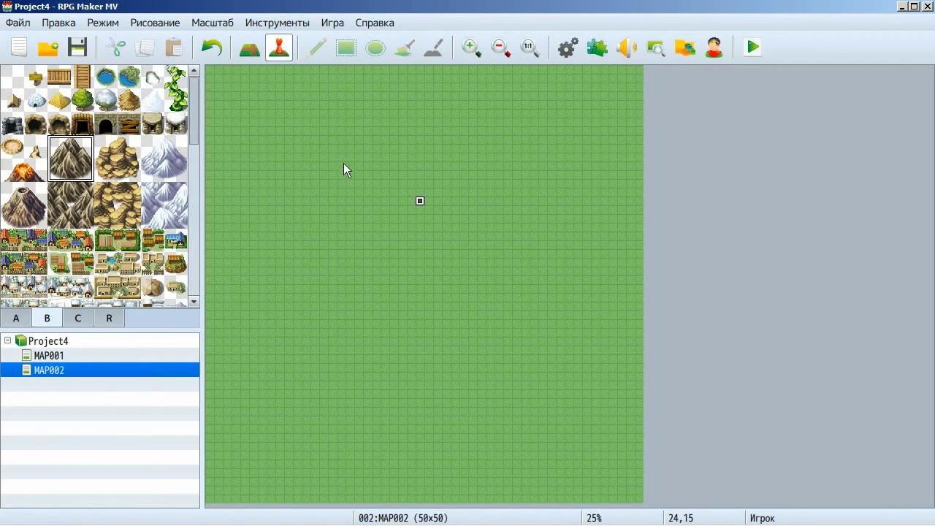
{"action": "key", "text": "F5"}
{"action": "mouse_move", "coordinate": [310, 158]}
{"action": "left_mouse_down"}
{"action": "mouse_move", "coordinate": [350, 215]}
{"action": "mouse_move", "coordinate": [336, 180]}
{"action": "mouse_move", "coordinate": [311, 160]}
{"action": "left_mouse_up"}
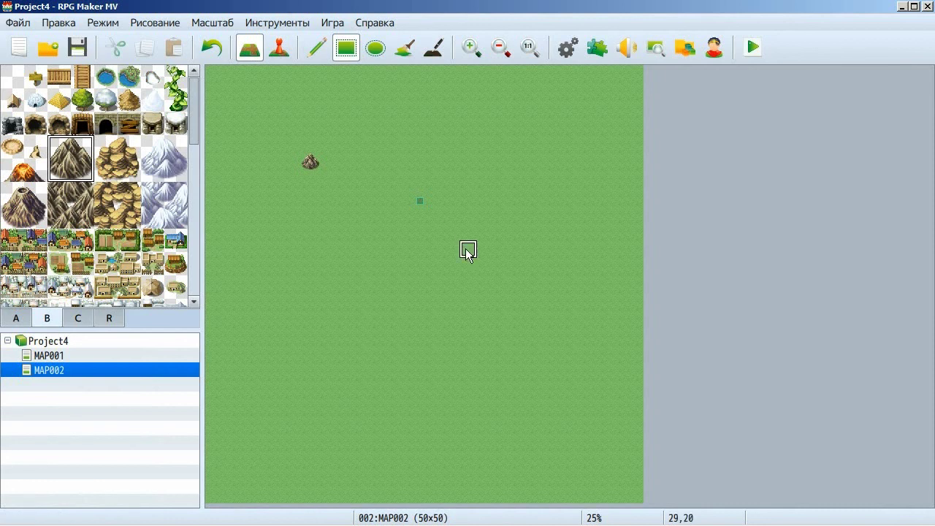
- Keep the editor in map mode and open MAP001 of Project4
{"action": "left_click", "coordinate": [65, 340]}
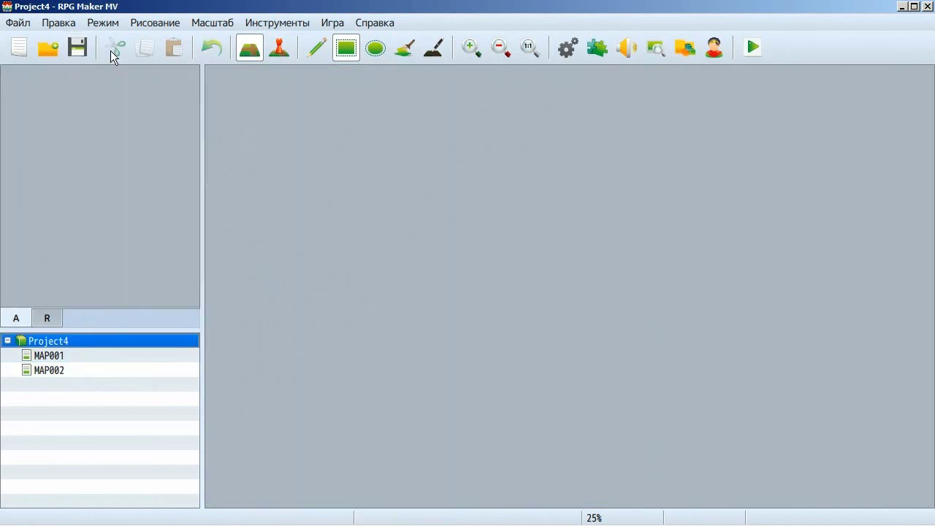
{"action": "left_click", "coordinate": [95, 22]}
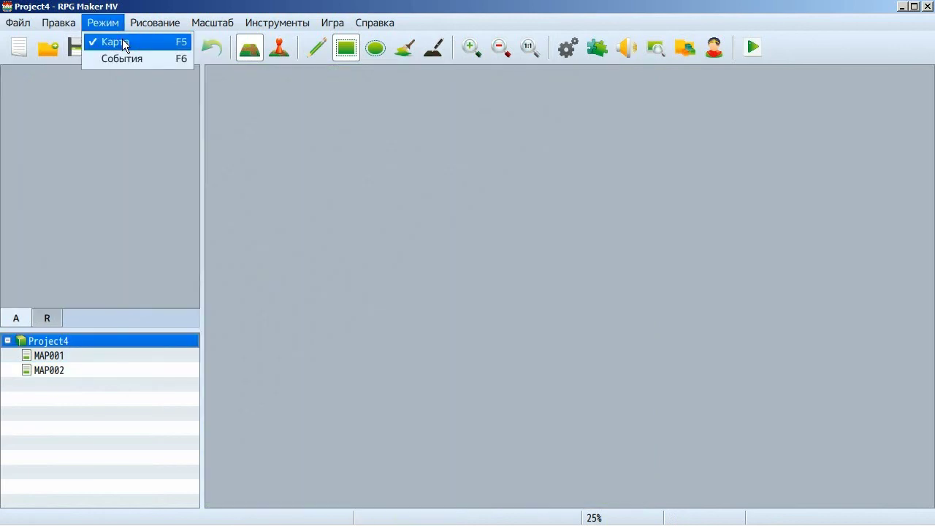
{"action": "left_click", "coordinate": [124, 46]}
{"action": "left_click", "coordinate": [64, 356]}
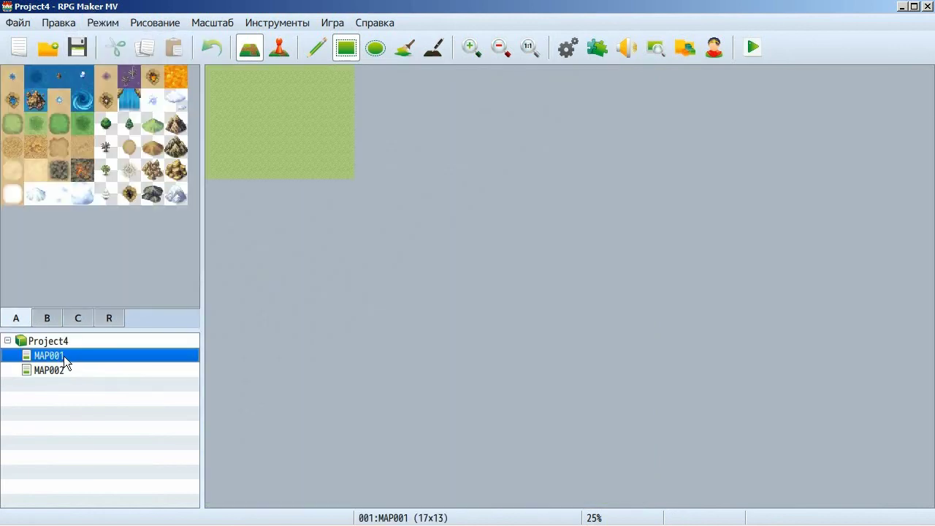
- View the characters page of the project database and close the database
{"action": "left_click", "coordinate": [78, 123]}
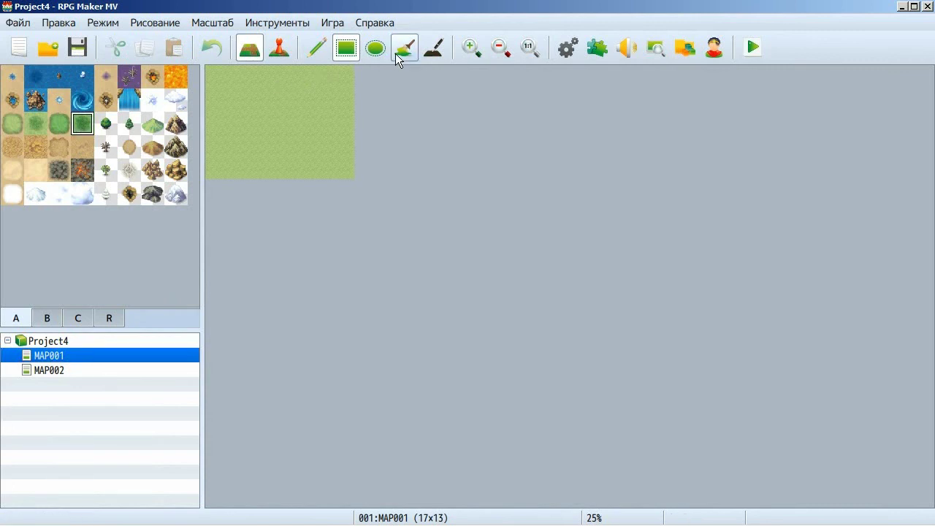
{"action": "left_click", "coordinate": [568, 48]}
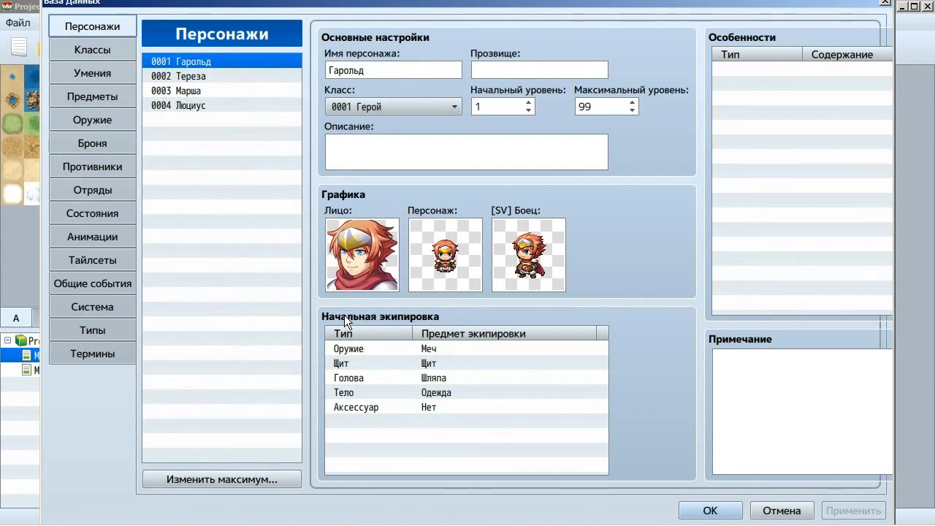
{"action": "left_click", "coordinate": [884, 4]}
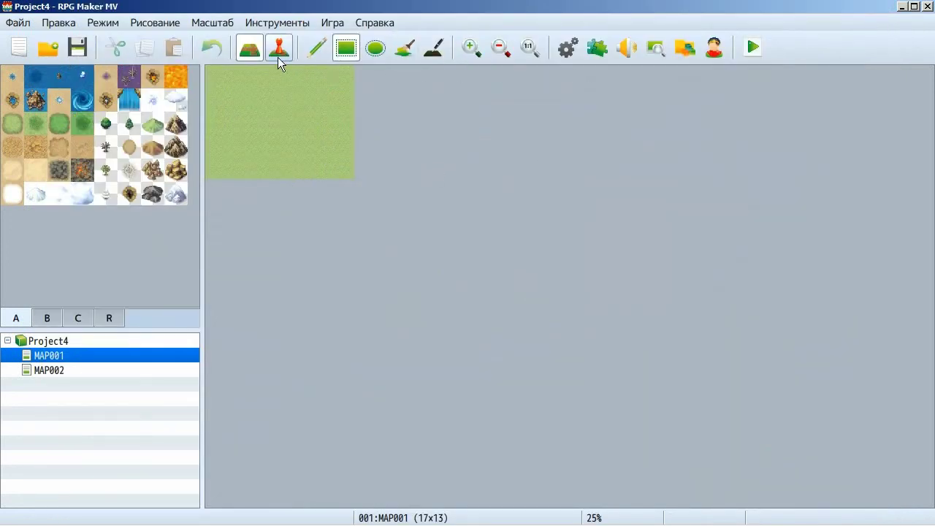
- Start a new event at tile 8,8 of MAP001 in event mode and name it "-"
{"action": "left_click", "coordinate": [285, 55]}
{"action": "right_click", "coordinate": [281, 137]}
{"action": "key", "text": "Down"}
{"action": "key", "text": "Return"}
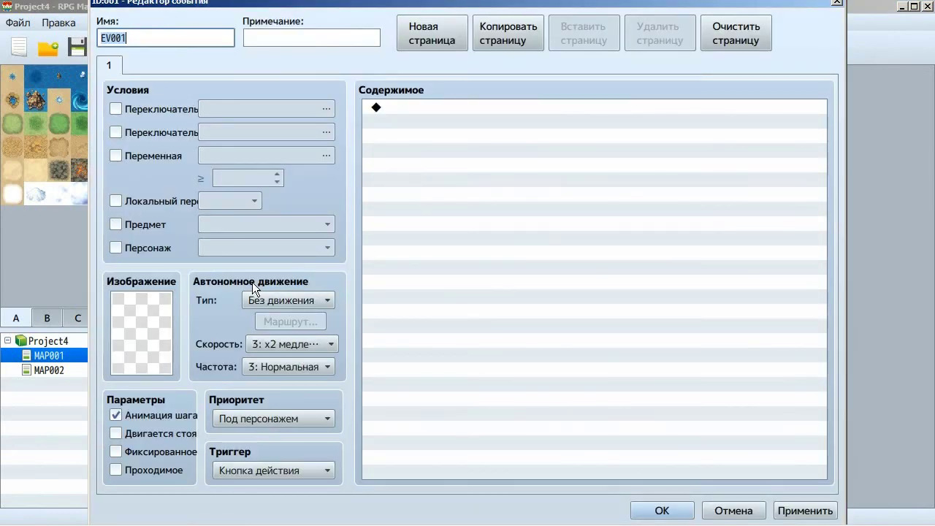
{"action": "type", "text": "-"}
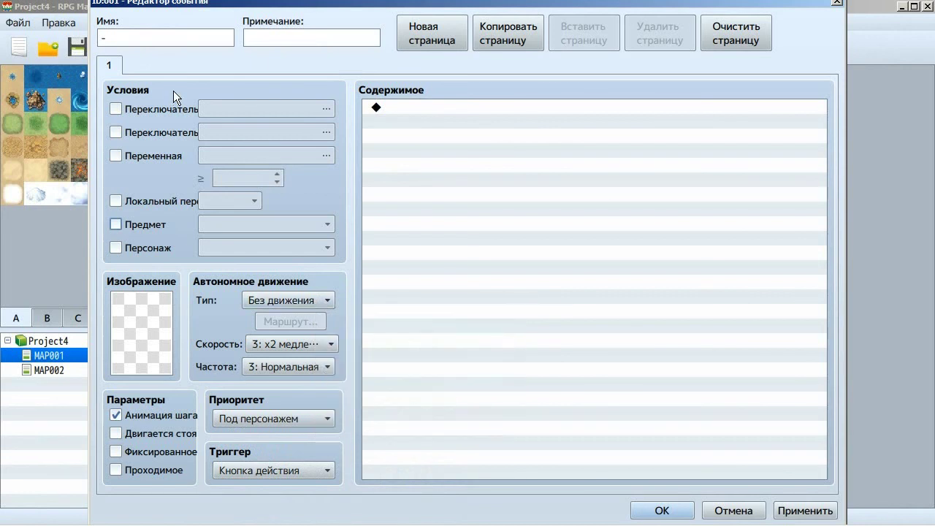
- Try switch 0001 as the event's condition with step animation turned off, and discard the event's changes
{"action": "left_click", "coordinate": [163, 111]}
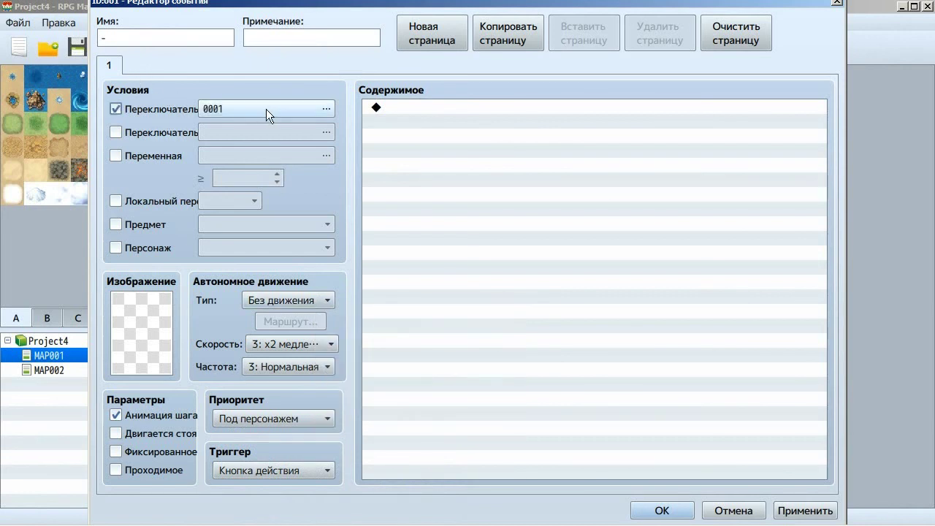
{"action": "left_click", "coordinate": [438, 109]}
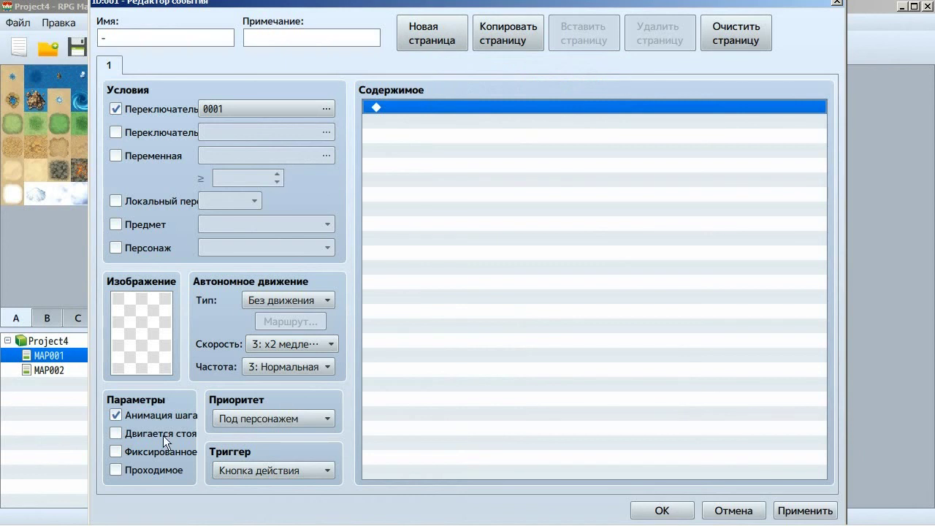
{"action": "left_click", "coordinate": [116, 415]}
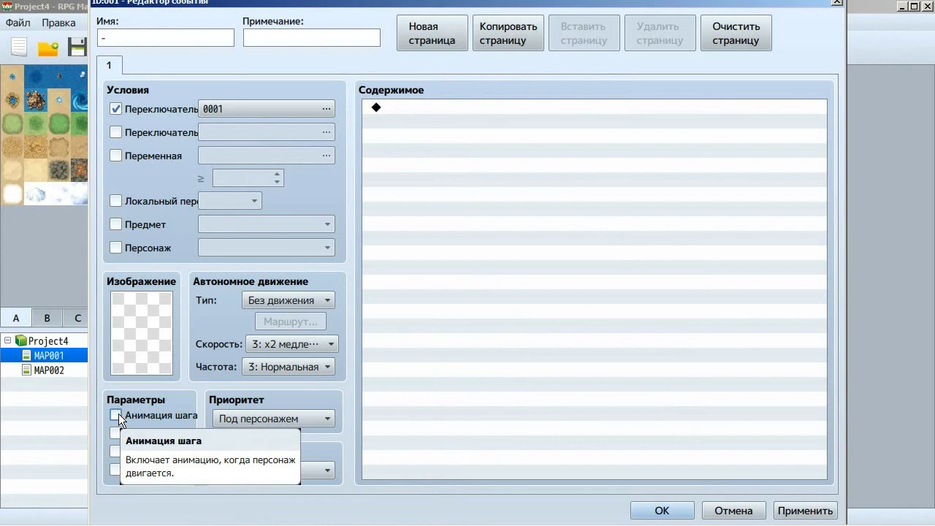
{"action": "left_click", "coordinate": [745, 509]}
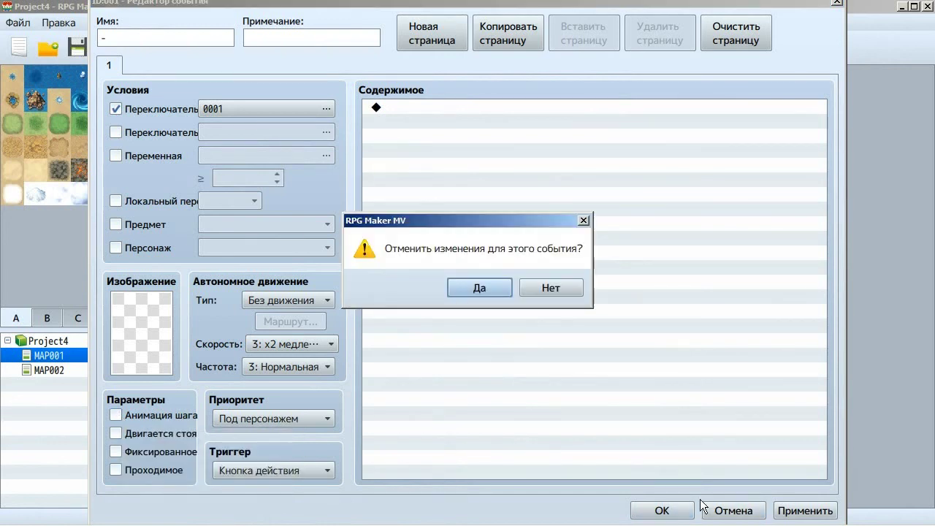
{"action": "left_click", "coordinate": [487, 288]}
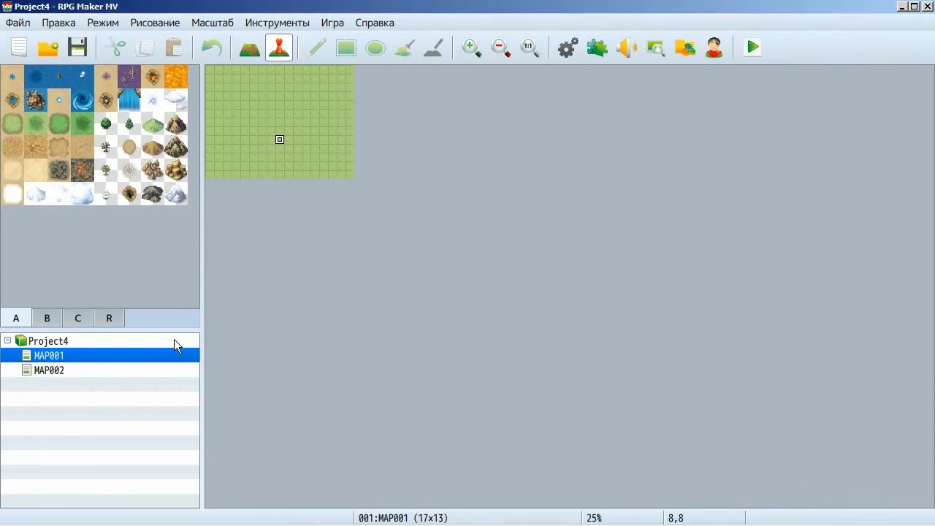
- Open the ready-made sample maps for Project4 and preview Рыбацкая деревня, Оазис and Летающий храм
{"action": "left_click", "coordinate": [70, 341]}
{"action": "right_click", "coordinate": [70, 343]}
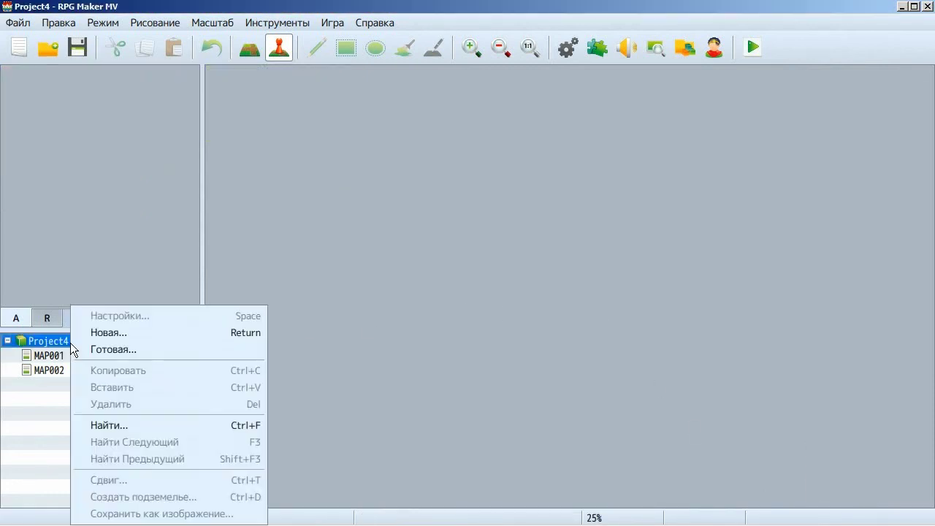
{"action": "left_click", "coordinate": [149, 349]}
{"action": "left_click_drag", "start_coordinate": [263, 183], "coordinate": [274, 277]}
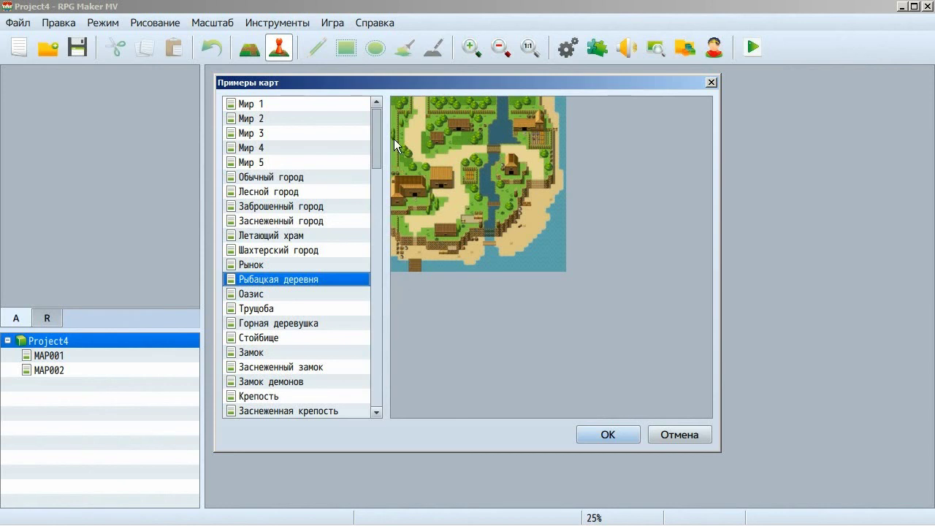
{"action": "left_click", "coordinate": [271, 294]}
{"action": "left_click", "coordinate": [307, 235]}
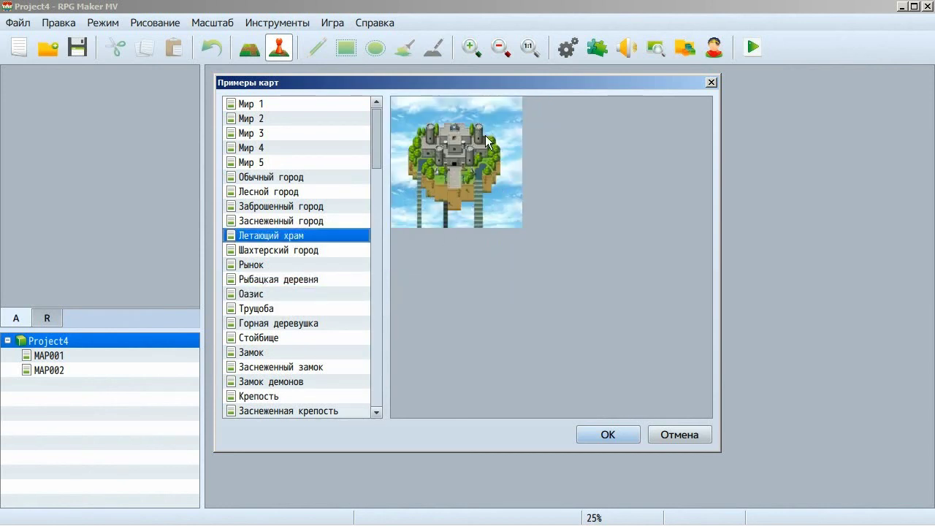
- Preview the world sample maps, including Мир 1, Мир 2 and Мир 5, along with Обычный город and Лесной город
{"action": "left_click", "coordinate": [292, 178]}
{"action": "left_click", "coordinate": [249, 133]}
{"action": "left_click", "coordinate": [255, 119]}
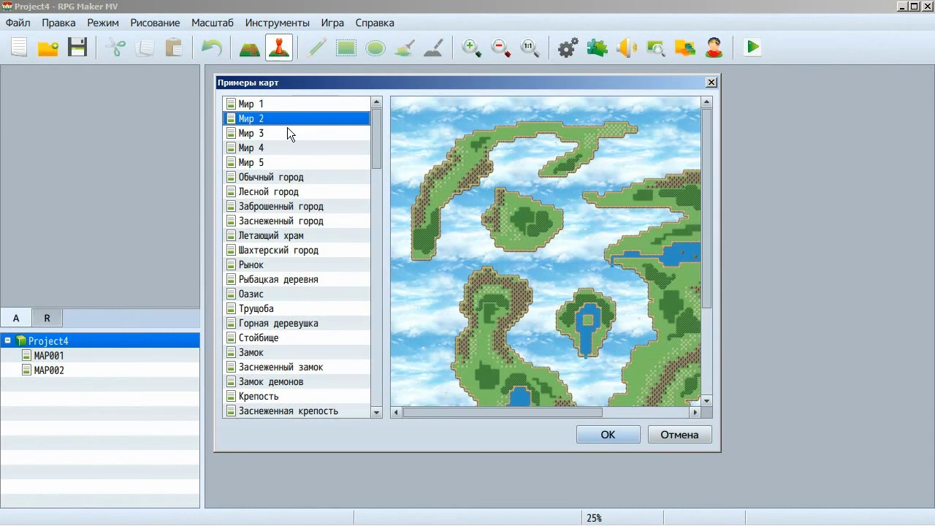
{"action": "left_click", "coordinate": [273, 104]}
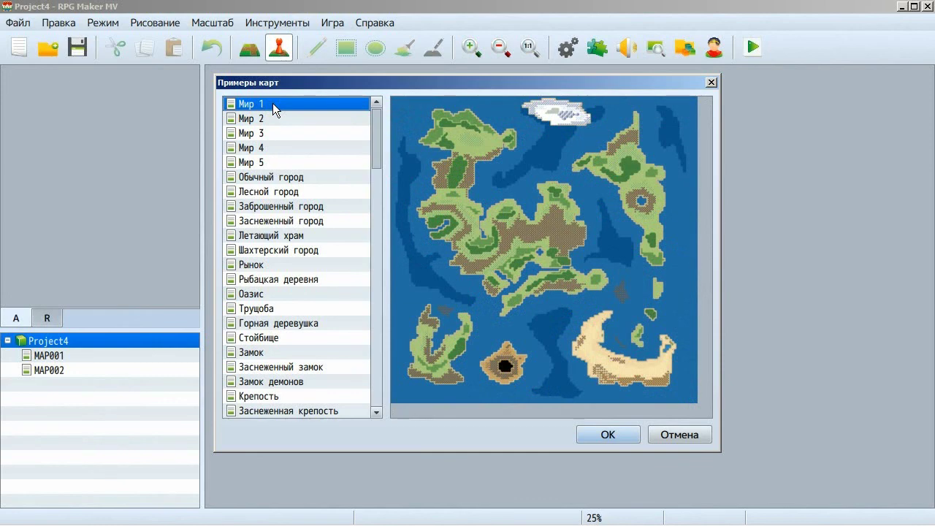
{"action": "left_click", "coordinate": [260, 120]}
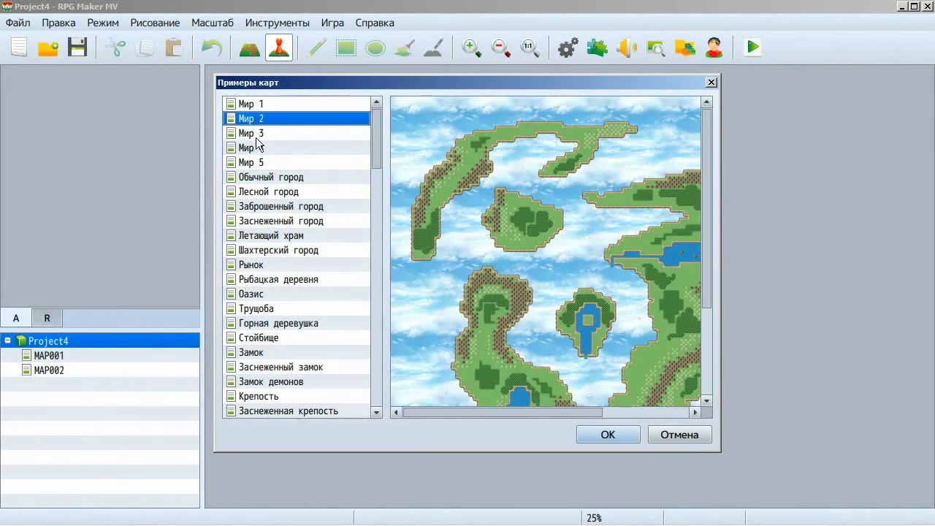
{"action": "left_click", "coordinate": [256, 149]}
{"action": "left_click", "coordinate": [257, 195]}
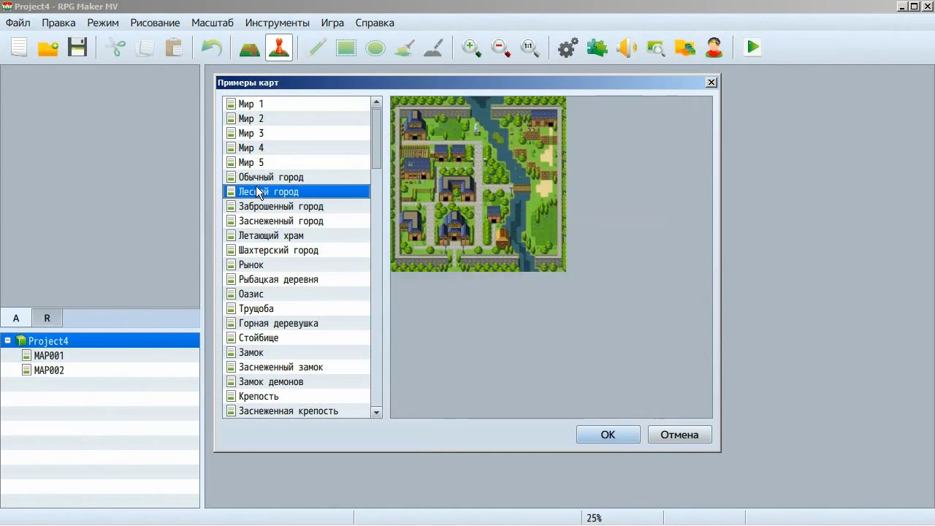
{"action": "left_click", "coordinate": [257, 177]}
{"action": "left_click", "coordinate": [252, 162]}
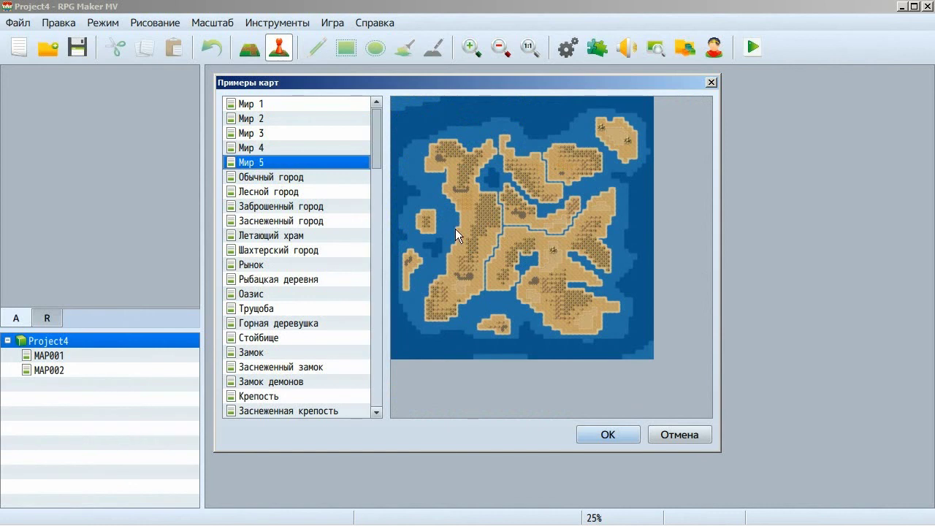
{"action": "left_click", "coordinate": [268, 179]}
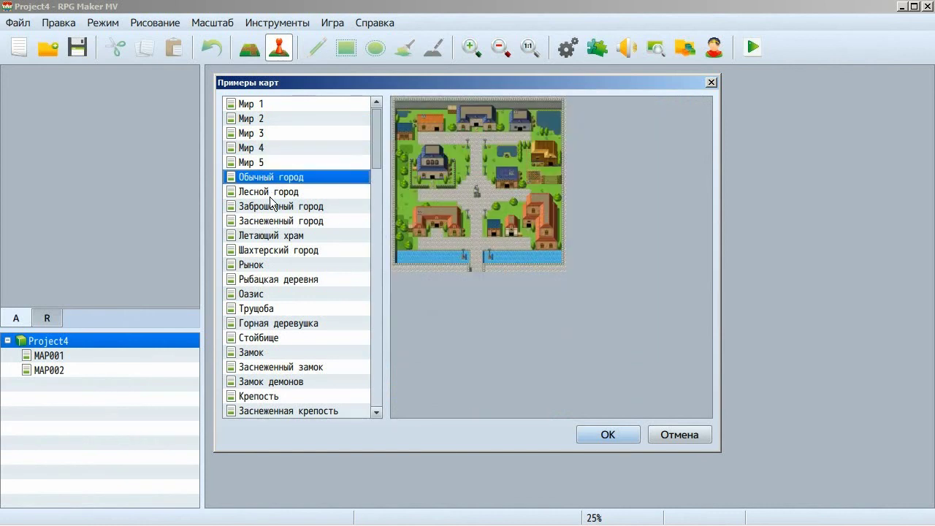
- Preview the town and village sample maps from Лесной город down to Горная деревушка
{"action": "left_click", "coordinate": [271, 192]}
{"action": "left_click", "coordinate": [270, 221]}
{"action": "left_click", "coordinate": [270, 235]}
{"action": "left_click", "coordinate": [272, 265]}
{"action": "left_click", "coordinate": [277, 295]}
{"action": "left_click", "coordinate": [278, 280]}
{"action": "left_click", "coordinate": [276, 292]}
{"action": "left_click", "coordinate": [271, 279]}
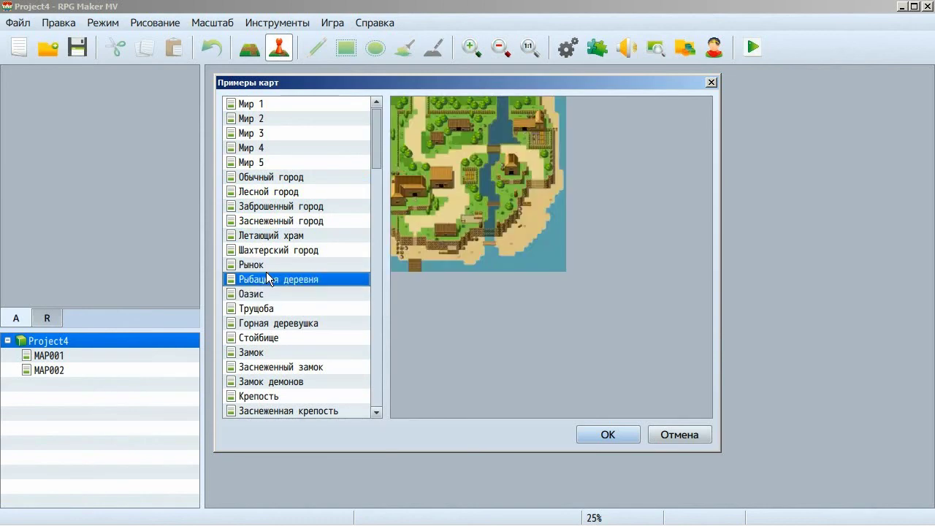
{"action": "left_click", "coordinate": [262, 252]}
{"action": "left_click", "coordinate": [263, 264]}
{"action": "left_click", "coordinate": [264, 293]}
{"action": "left_click", "coordinate": [260, 308]}
{"action": "left_click", "coordinate": [257, 293]}
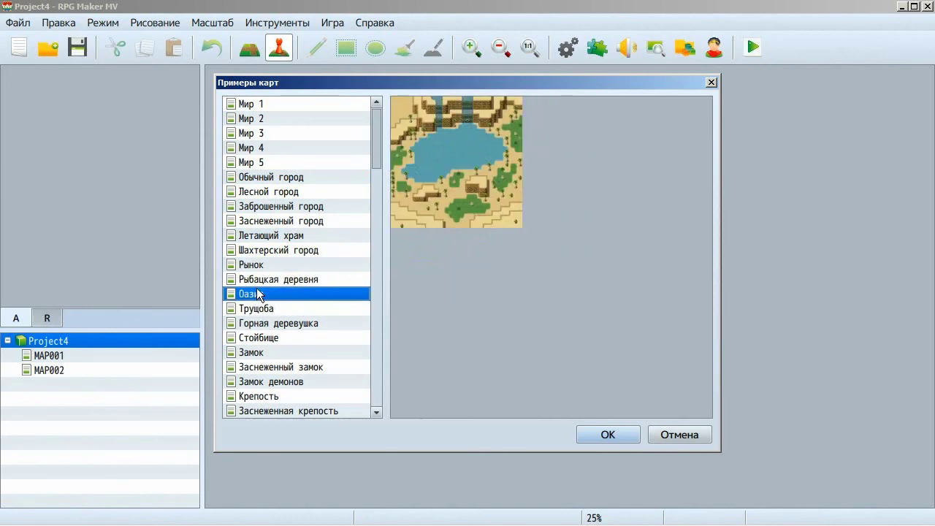
{"action": "left_click", "coordinate": [268, 323]}
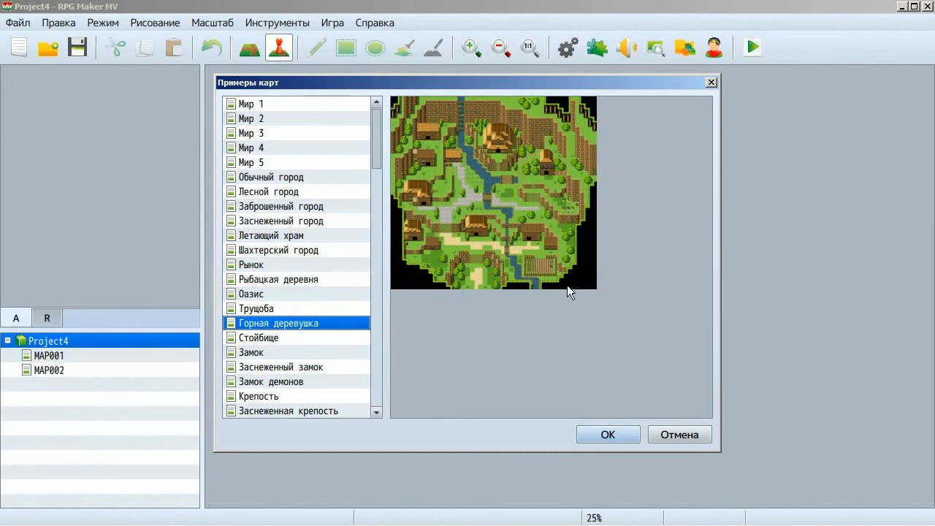
- Preview Стойбище, Замок демонов and further sample maps lower in the list
{"action": "left_click", "coordinate": [259, 338]}
{"action": "left_click", "coordinate": [270, 381]}
{"action": "scroll", "coordinate": [284, 356], "scroll_direction": "down", "scroll_amount": 2}
{"action": "scroll", "coordinate": [283, 356], "scroll_direction": "down", "scroll_amount": 1}
{"action": "left_click", "coordinate": [274, 323]}
{"action": "left_click", "coordinate": [281, 352]}
{"action": "left_click", "coordinate": [269, 382]}
{"action": "left_click", "coordinate": [276, 396]}
{"action": "scroll", "coordinate": [275, 387], "scroll_direction": "down", "scroll_amount": 2}
- Compare the neighbouring forest and swamp samples and add the Затерянный лес sample map to Project4
{"action": "left_click", "coordinate": [278, 368]}
{"action": "left_click", "coordinate": [279, 382]}
{"action": "left_click", "coordinate": [266, 398]}
{"action": "left_click", "coordinate": [268, 385]}
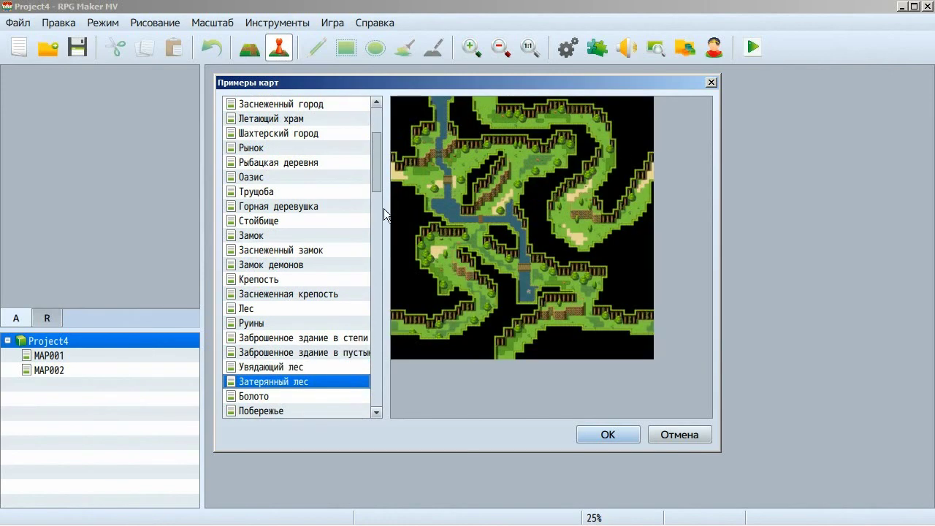
{"action": "left_click", "coordinate": [623, 434]}
- View the map properties of Затерянный лес and close them without changes
{"action": "right_click", "coordinate": [118, 385]}
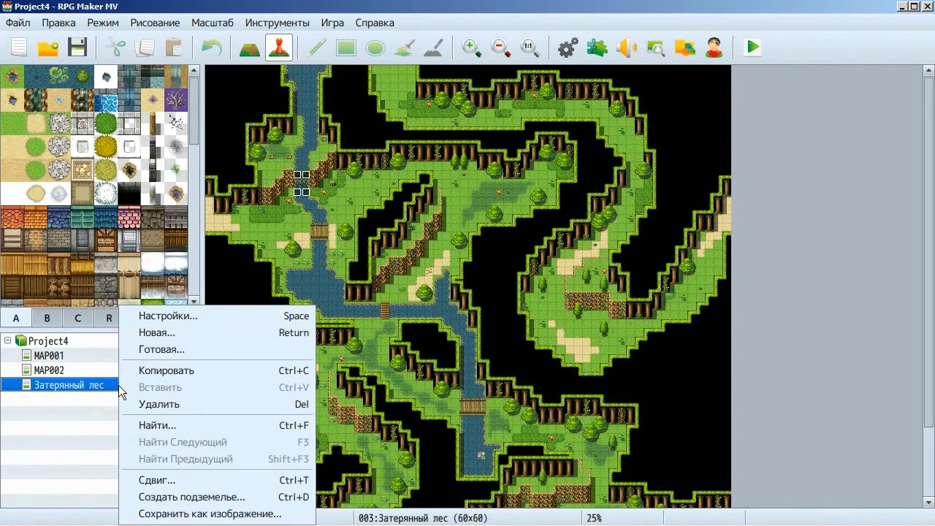
{"action": "left_click", "coordinate": [189, 318]}
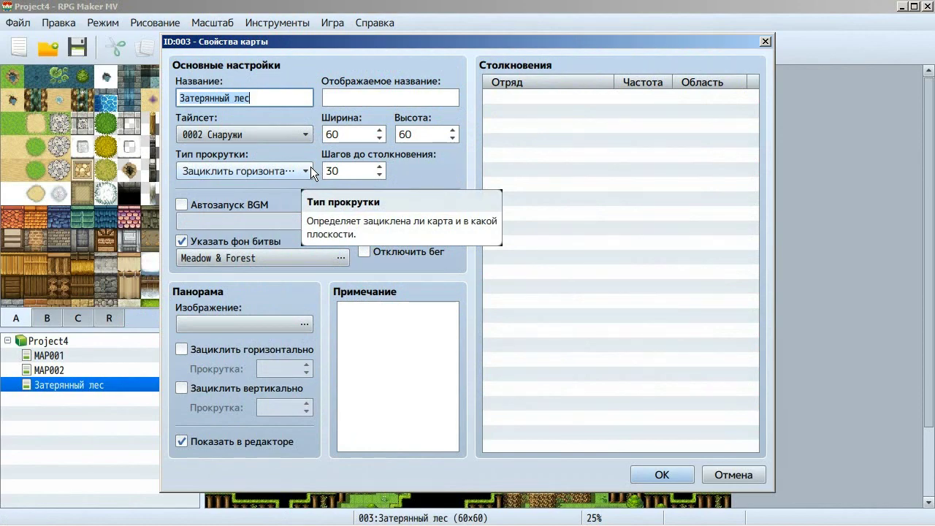
{"action": "left_click", "coordinate": [725, 471]}
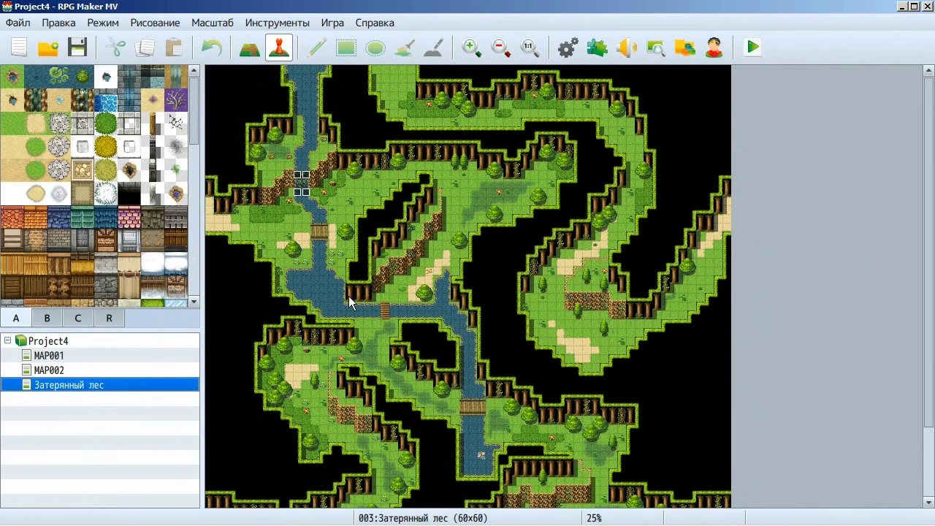
- Place separate Cobblestones A tiles on the grass just above the small wooden bridge of Затерянный лес in map mode
{"action": "scroll", "coordinate": [248, 196], "scroll_direction": "down", "scroll_amount": 2}
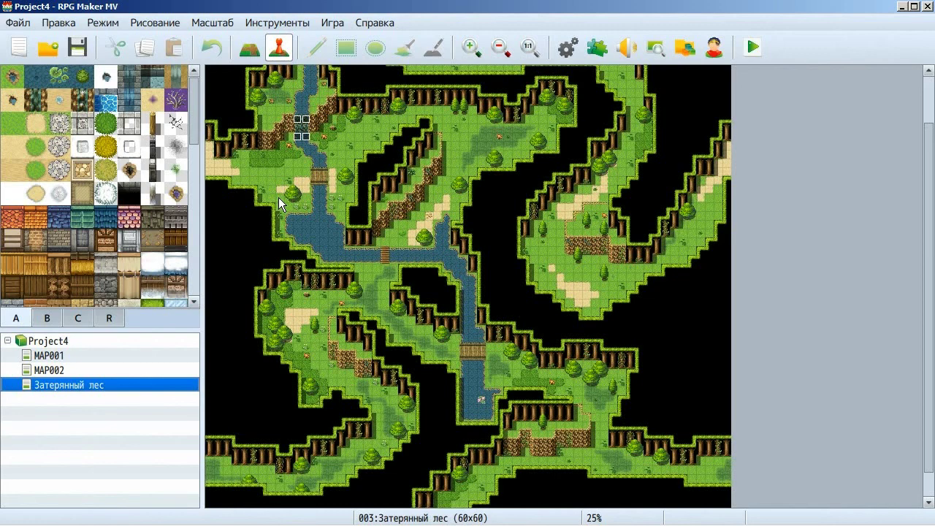
{"action": "scroll", "coordinate": [278, 197], "scroll_direction": "up", "scroll_amount": 2, "text": "ctrl"}
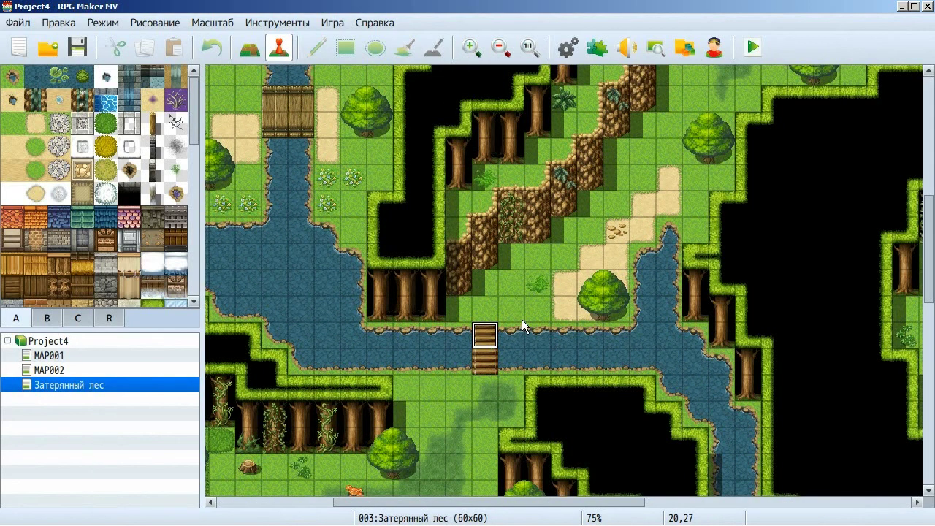
{"action": "left_click", "coordinate": [82, 125]}
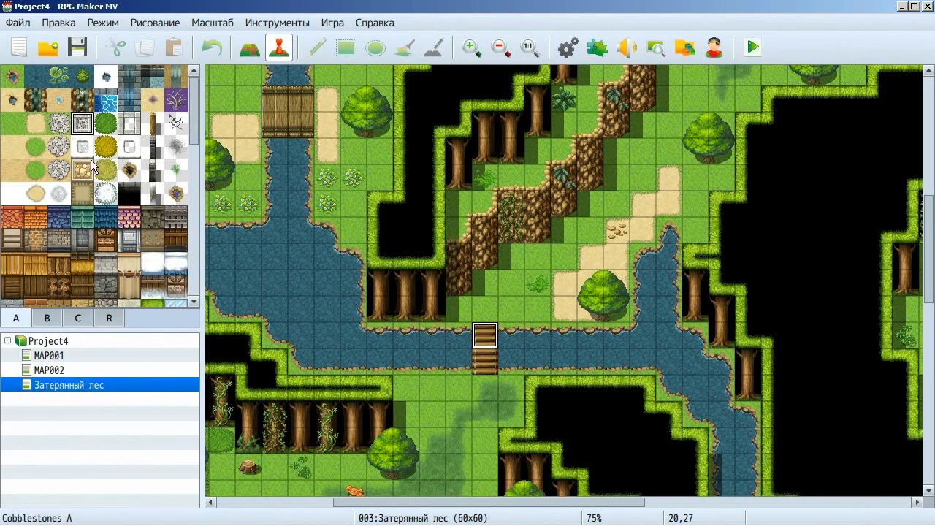
{"action": "key", "text": "F5"}
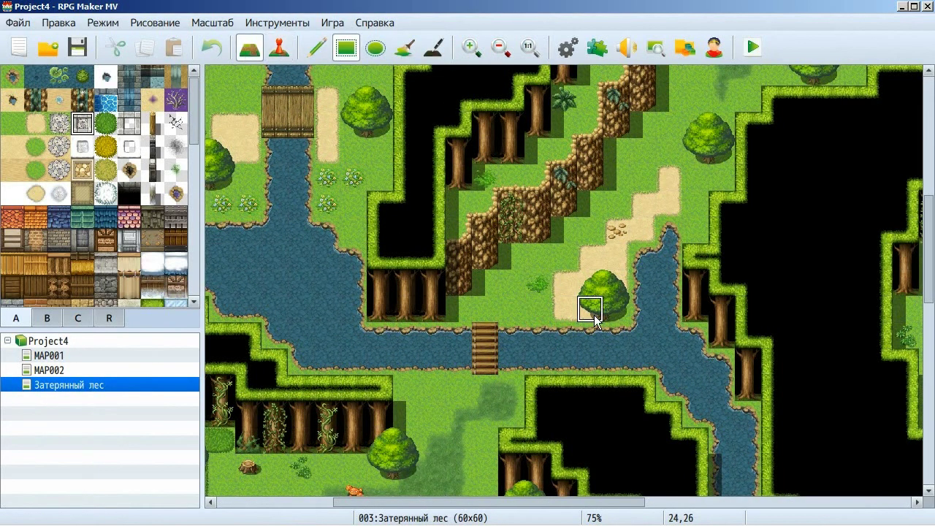
{"action": "left_click", "coordinate": [538, 309]}
{"action": "left_click", "coordinate": [563, 256]}
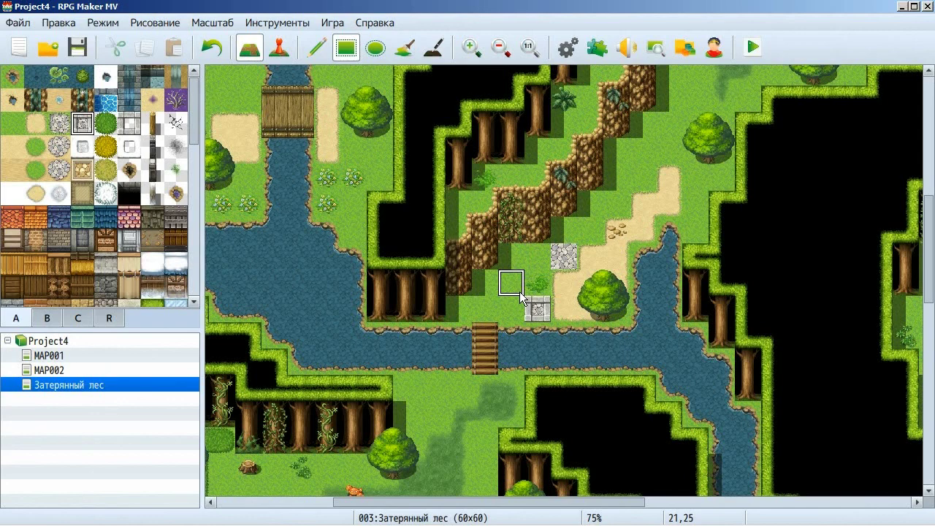
{"action": "left_click", "coordinate": [519, 291]}
- Return to MAP001 and open and cancel the map properties
{"action": "left_click", "coordinate": [62, 355]}
{"action": "left_click", "coordinate": [57, 372]}
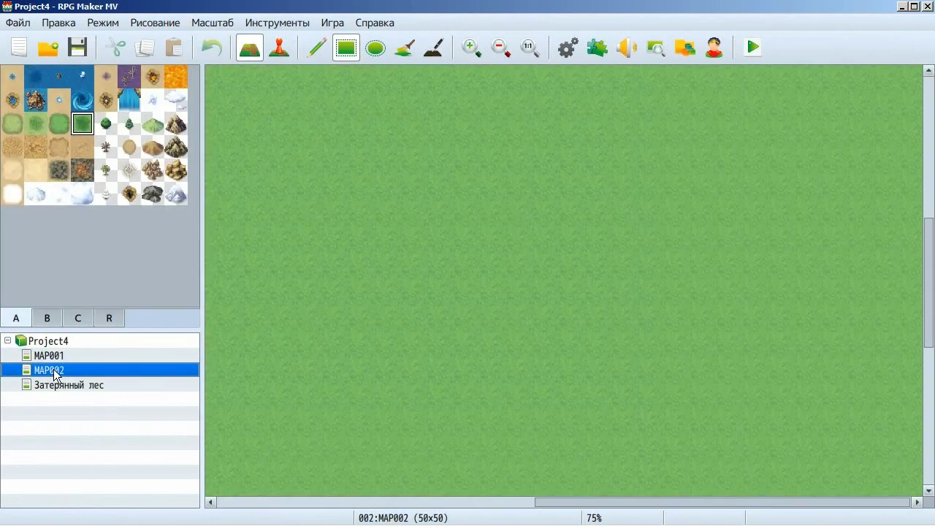
{"action": "right_click", "coordinate": [60, 356]}
{"action": "left_click", "coordinate": [116, 328]}
{"action": "left_click", "coordinate": [731, 472]}
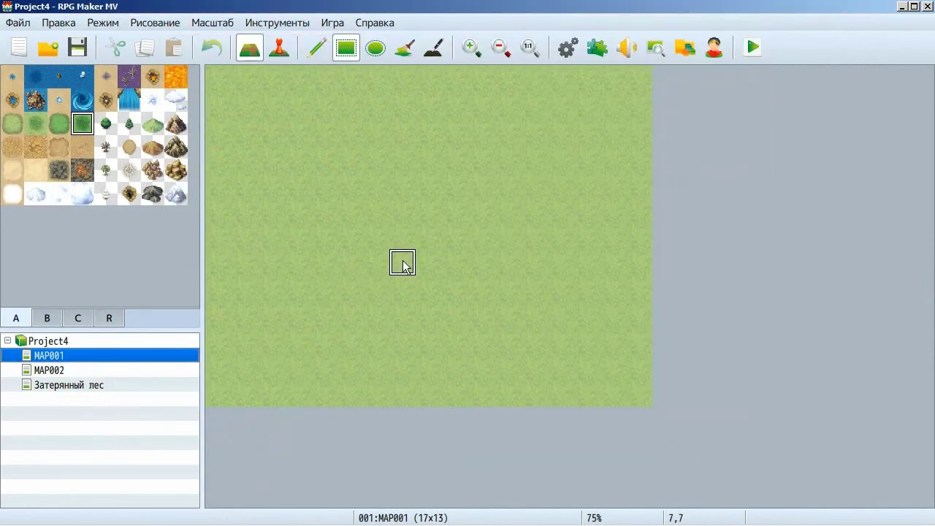
- Paint two 2x2 patches of the brown dirt tile from tile set A on MAP001, one above the other
{"action": "left_click", "coordinate": [66, 124]}
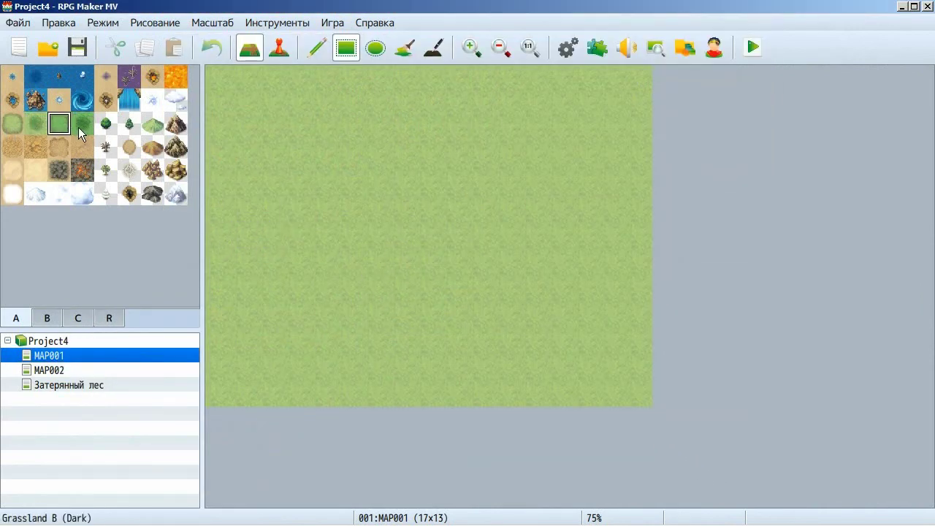
{"action": "left_click", "coordinate": [13, 147]}
{"action": "left_click", "coordinate": [429, 210]}
{"action": "left_click_drag", "start_coordinate": [431, 212], "coordinate": [452, 236]}
{"action": "left_click", "coordinate": [454, 157]}
{"action": "left_click", "coordinate": [428, 158]}
{"action": "left_click", "coordinate": [445, 134]}
{"action": "left_click", "coordinate": [429, 131]}
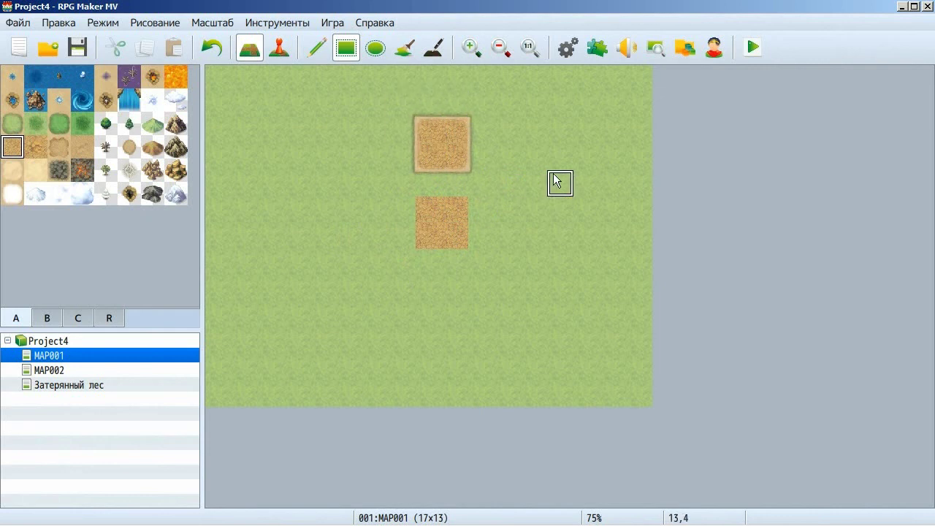
- Paint a 1x2 column of brown dirt tiles against the east side of the upper dirt patch on MAP001
{"action": "left_click_drag", "start_coordinate": [486, 160], "coordinate": [487, 142]}
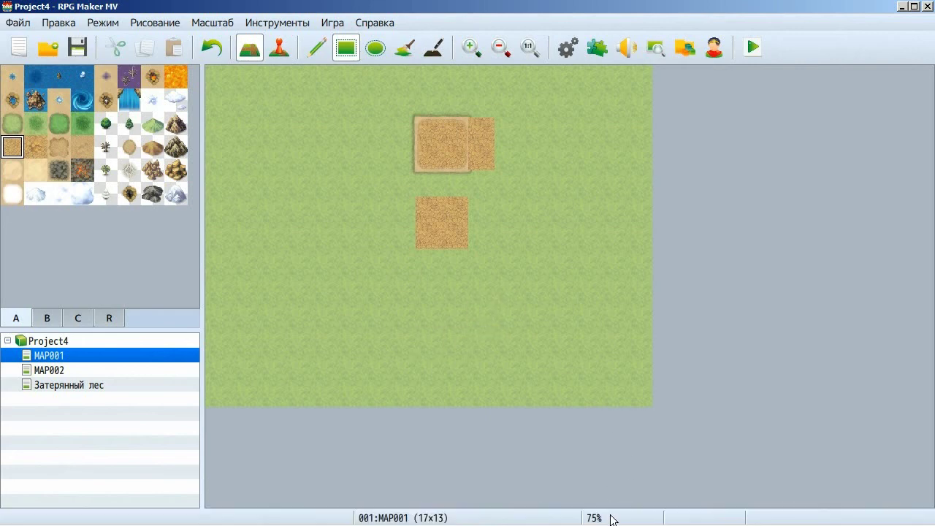
- Zoom MAP001 in and out around the dirt patches and scroll across the map to inspect it at different scales
{"action": "scroll", "coordinate": [434, 242], "scroll_direction": "up", "scroll_amount": 2, "text": "ctrl"}
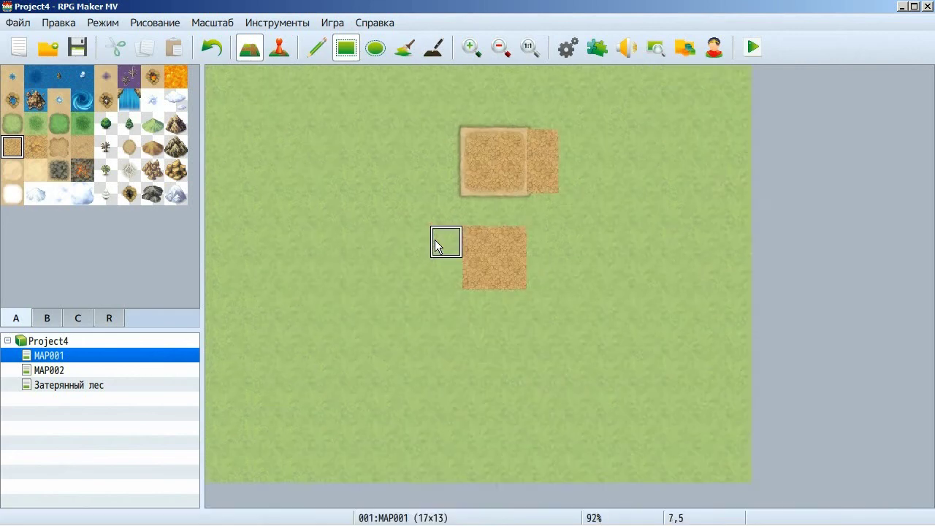
{"action": "scroll", "coordinate": [435, 244], "scroll_direction": "down", "scroll_amount": 3, "text": "ctrl"}
{"action": "scroll", "coordinate": [435, 240], "scroll_direction": "up", "scroll_amount": 4, "text": "ctrl"}
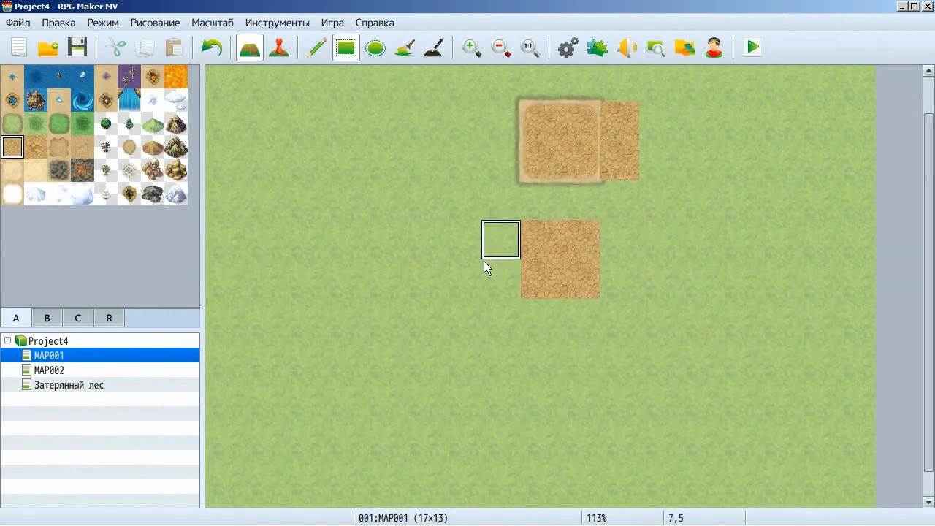
{"action": "scroll", "coordinate": [485, 275], "scroll_direction": "down", "scroll_amount": 2, "text": "ctrl"}
{"action": "scroll", "coordinate": [455, 286], "scroll_direction": "up", "scroll_amount": 3, "text": "ctrl"}
{"action": "scroll", "coordinate": [455, 286], "scroll_direction": "down", "scroll_amount": 2, "text": "ctrl"}
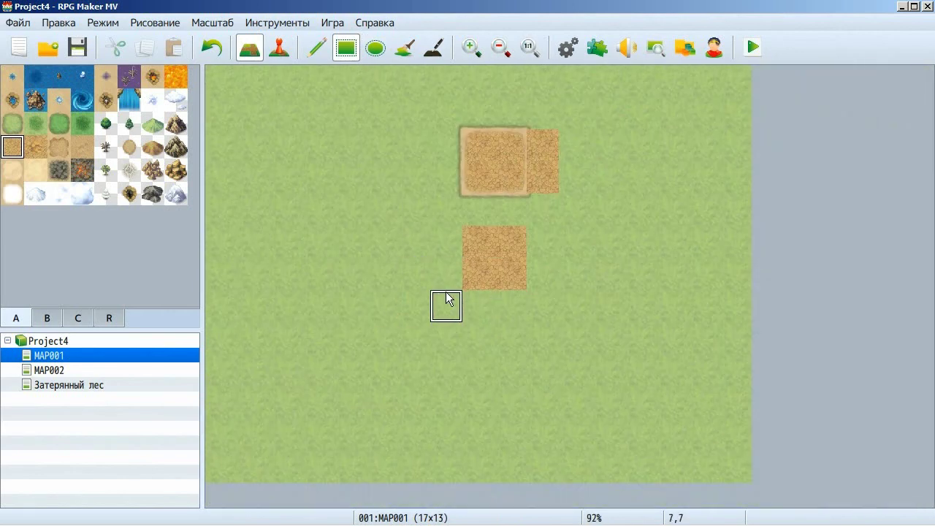
{"action": "scroll", "coordinate": [426, 333], "scroll_direction": "up", "scroll_amount": 2, "text": "ctrl"}
{"action": "middle_click", "coordinate": [429, 324]}
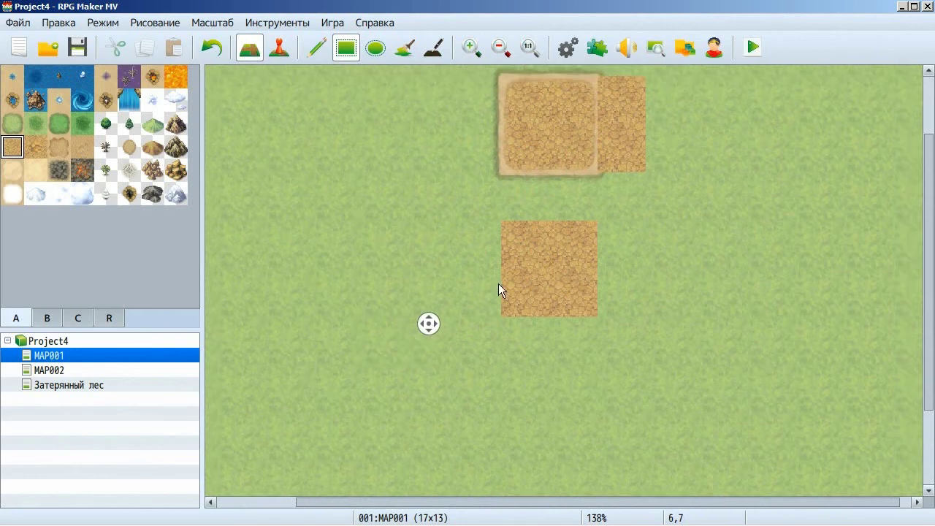
{"action": "middle_click", "coordinate": [439, 329]}
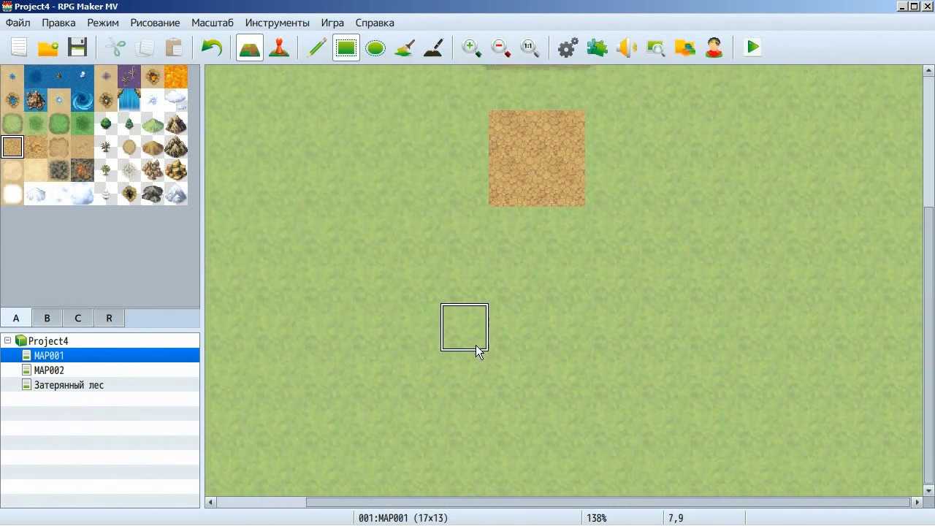
{"action": "scroll", "coordinate": [479, 314], "scroll_direction": "down", "scroll_amount": 5, "text": "ctrl"}
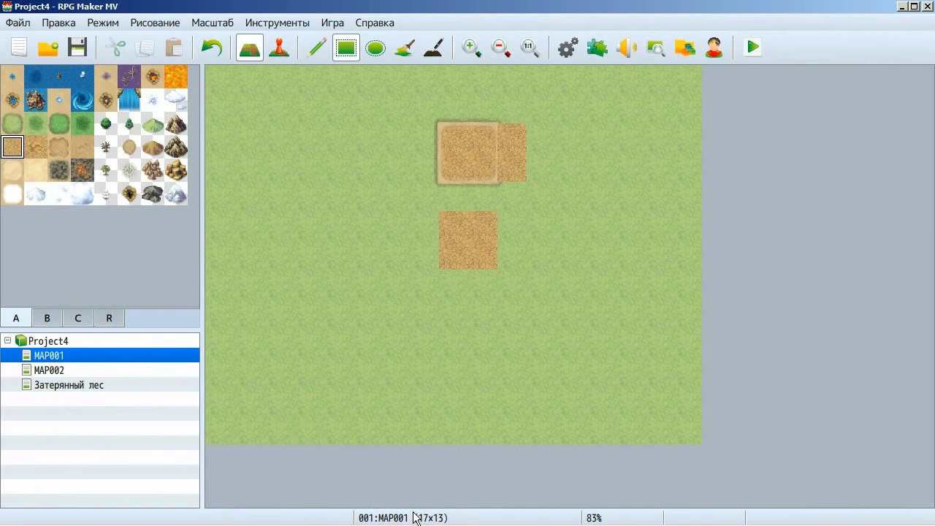
- Place two single brown dirt tiles on MAP001, one west and one southeast of the lower dirt patch
{"action": "left_click", "coordinate": [394, 255]}
{"action": "left_click", "coordinate": [570, 342]}
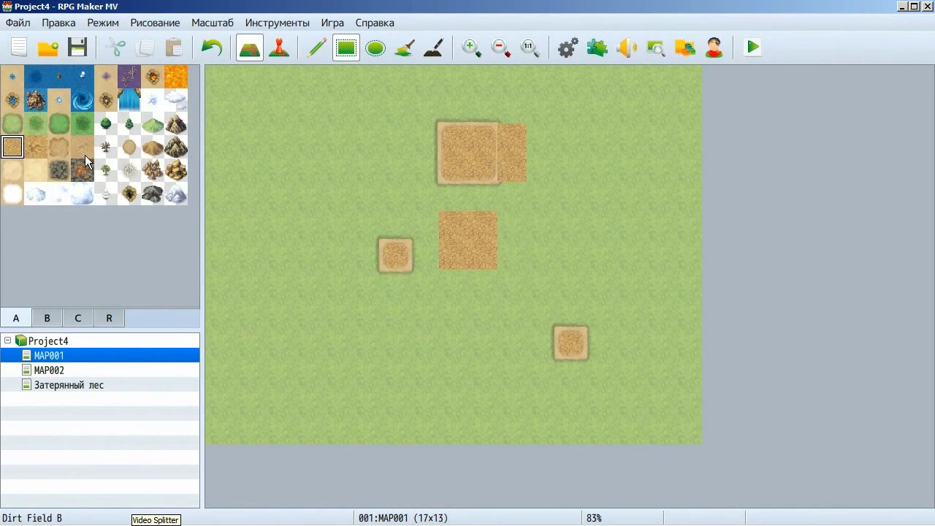
- View the tiles of sets B, C and R for MAP001
{"action": "left_click", "coordinate": [57, 320]}
{"action": "left_click", "coordinate": [79, 322]}
{"action": "left_click", "coordinate": [103, 321]}
{"action": "left_click", "coordinate": [58, 322]}
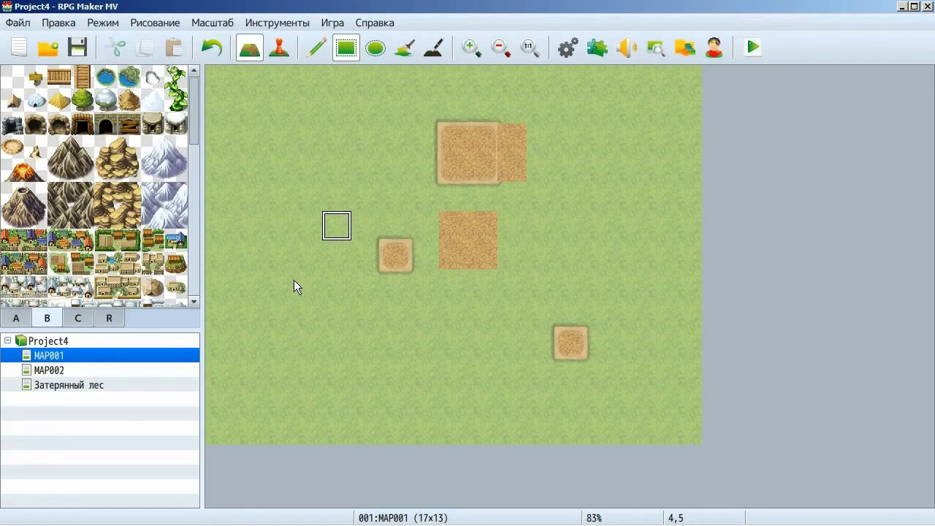
- In Затерянный лес, copy the block of riverbank and tree trunks and paint it repeatedly over the river bend to the east
{"action": "left_click", "coordinate": [69, 384]}
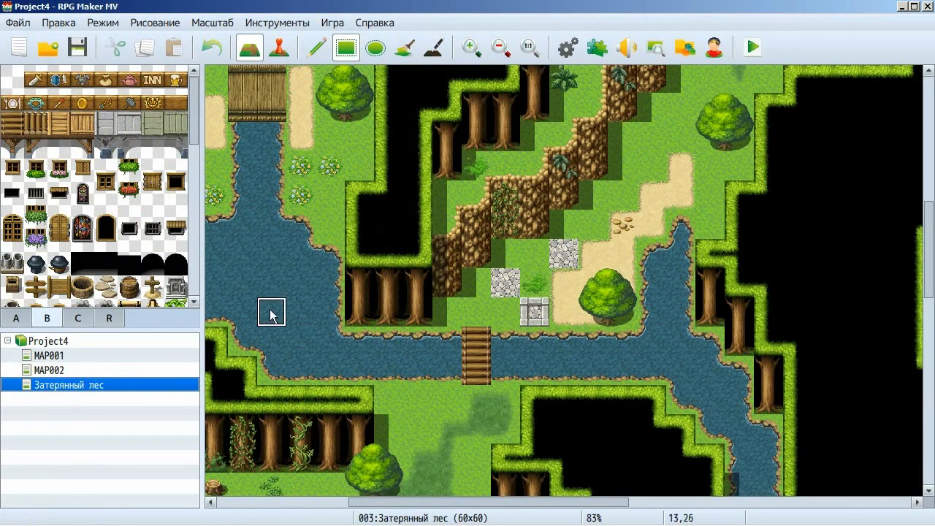
{"action": "right_click_drag", "start_coordinate": [330, 228], "coordinate": [424, 317]}
{"action": "mouse_move", "coordinate": [681, 229]}
{"action": "left_mouse_down"}
{"action": "mouse_move", "coordinate": [786, 303]}
{"action": "mouse_move", "coordinate": [853, 374]}
{"action": "mouse_move", "coordinate": [810, 373]}
{"action": "mouse_move", "coordinate": [861, 387]}
{"action": "mouse_move", "coordinate": [733, 411]}
{"action": "mouse_move", "coordinate": [841, 393]}
{"action": "left_mouse_up"}
- Copy the area with the tree, sand and stone tiles and fill a large rectangle east of the lake with it
{"action": "right_click", "coordinate": [387, 253]}
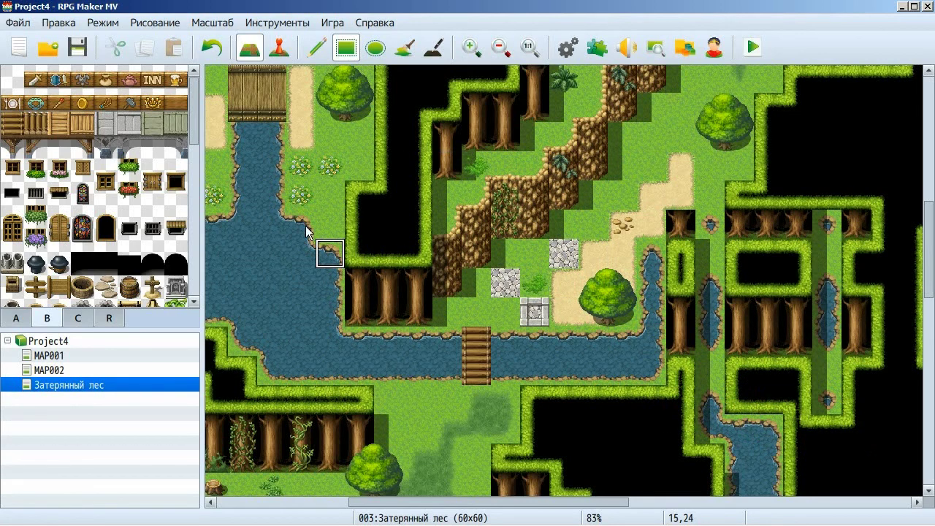
{"action": "right_click_drag", "start_coordinate": [535, 252], "coordinate": [645, 331]}
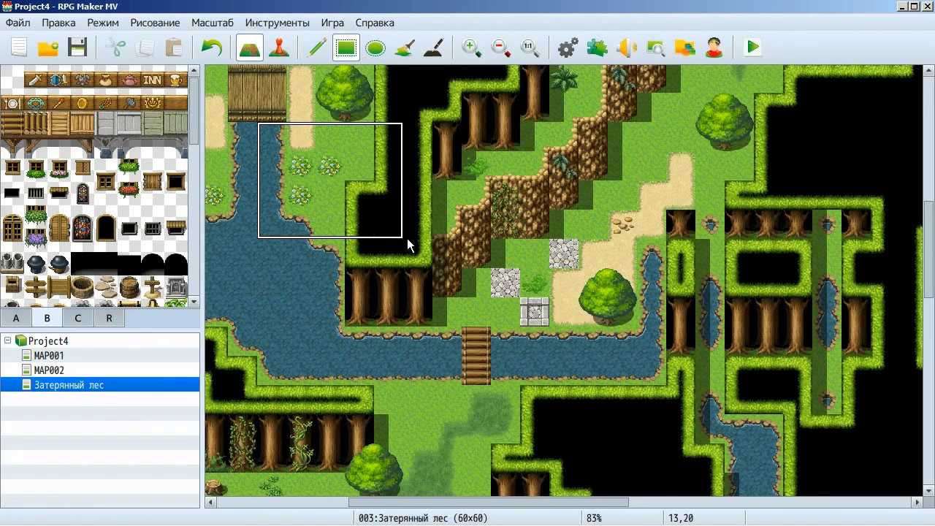
{"action": "mouse_move", "coordinate": [372, 263]}
{"action": "left_mouse_down"}
{"action": "mouse_move", "coordinate": [680, 411]}
{"action": "mouse_move", "coordinate": [845, 445]}
{"action": "left_mouse_up"}
- In event mode, copy the waterfall event EV004 beside the river and paste three copies onto the grass to the east
{"action": "left_click", "coordinate": [279, 47]}
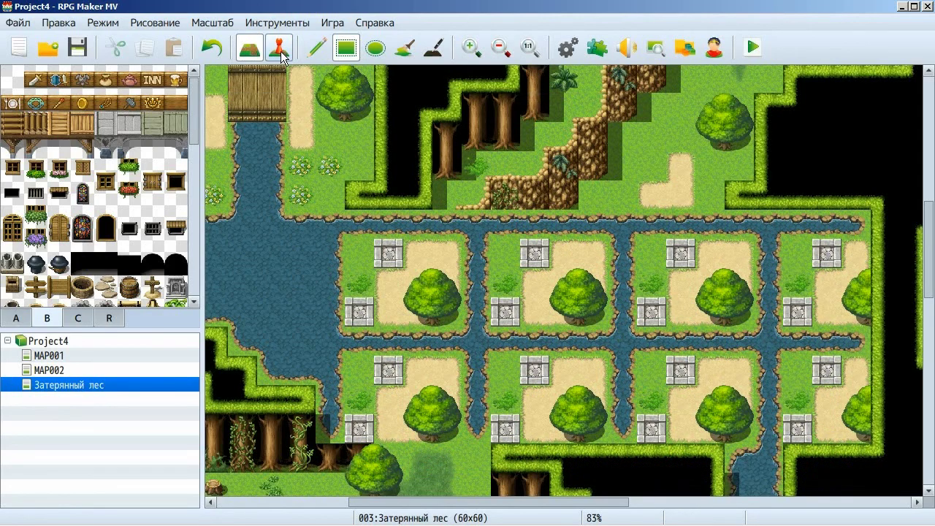
{"action": "scroll", "coordinate": [395, 183], "scroll_direction": "down", "scroll_amount": 2}
{"action": "scroll", "coordinate": [448, 233], "scroll_direction": "down", "scroll_amount": 1, "text": "ctrl"}
{"action": "scroll", "coordinate": [447, 233], "scroll_direction": "down", "scroll_amount": 3, "text": "ctrl"}
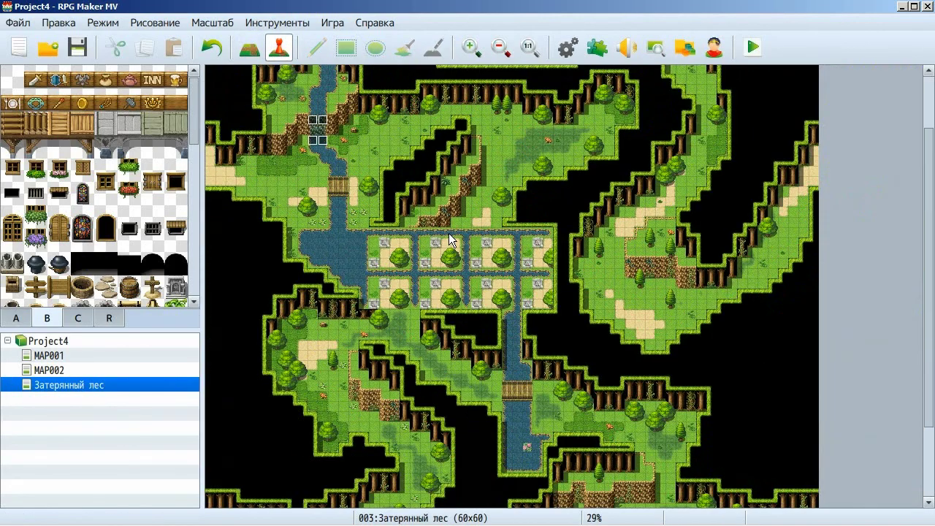
{"action": "scroll", "coordinate": [336, 150], "scroll_direction": "up", "scroll_amount": 3, "text": "ctrl"}
{"action": "middle_click_drag", "start_coordinate": [299, 115], "coordinate": [357, 188]}
{"action": "scroll", "coordinate": [400, 219], "scroll_direction": "up", "scroll_amount": 2, "text": "ctrl"}
{"action": "left_click", "coordinate": [369, 194]}
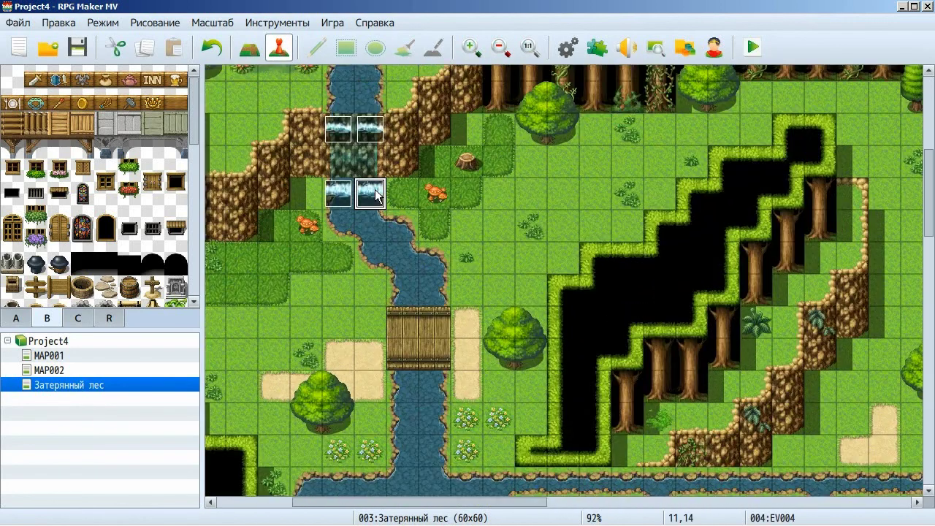
{"action": "left_click", "coordinate": [476, 202]}
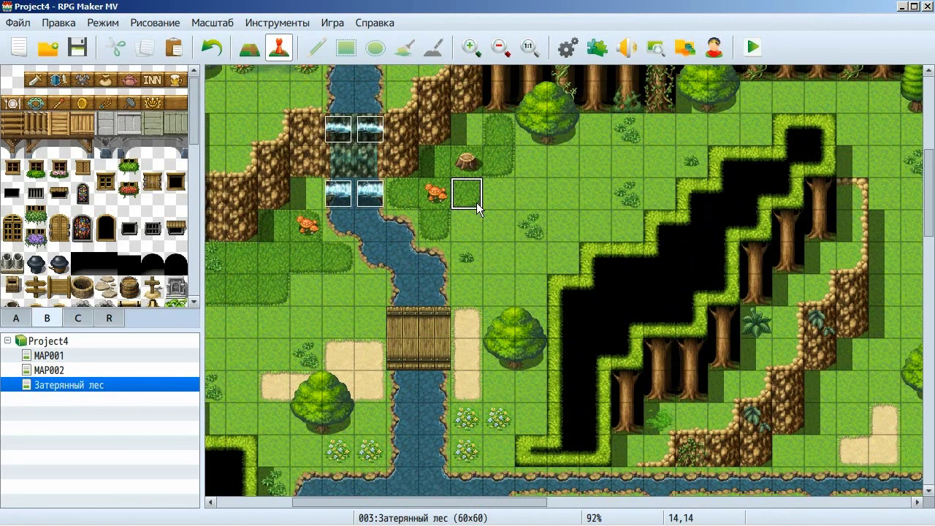
{"action": "key", "text": "ctrl+v"}
{"action": "left_click", "coordinate": [539, 202]}
{"action": "key", "text": "ctrl+v"}
{"action": "left_click", "coordinate": [594, 162]}
{"action": "key", "text": "ctrl+v"}
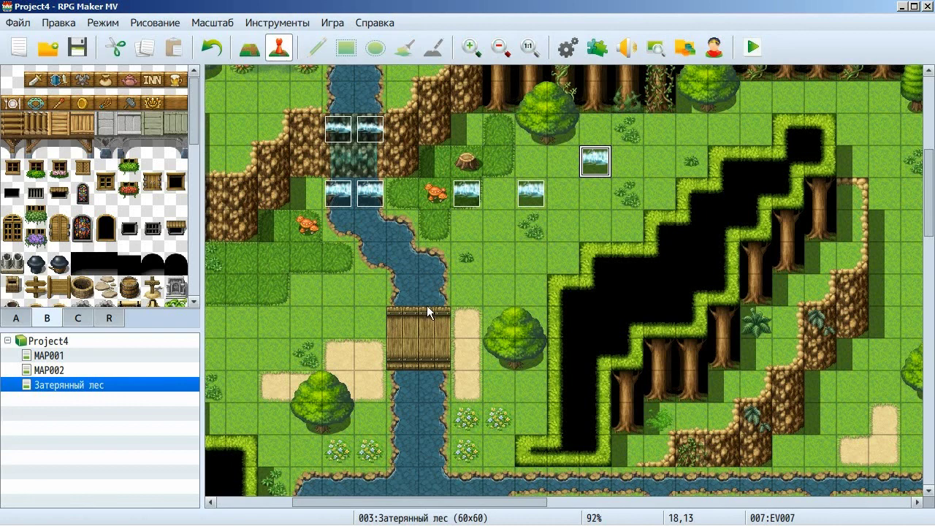
{"action": "left_click", "coordinate": [477, 268]}
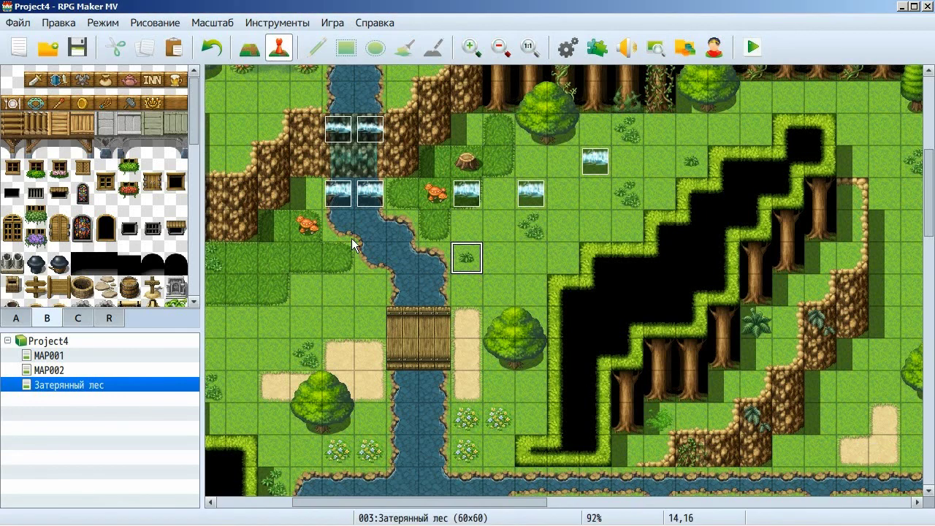
- Open the map properties of MAP001 and examine its size, steps to encounter and scroll type options
{"action": "left_click", "coordinate": [40, 341]}
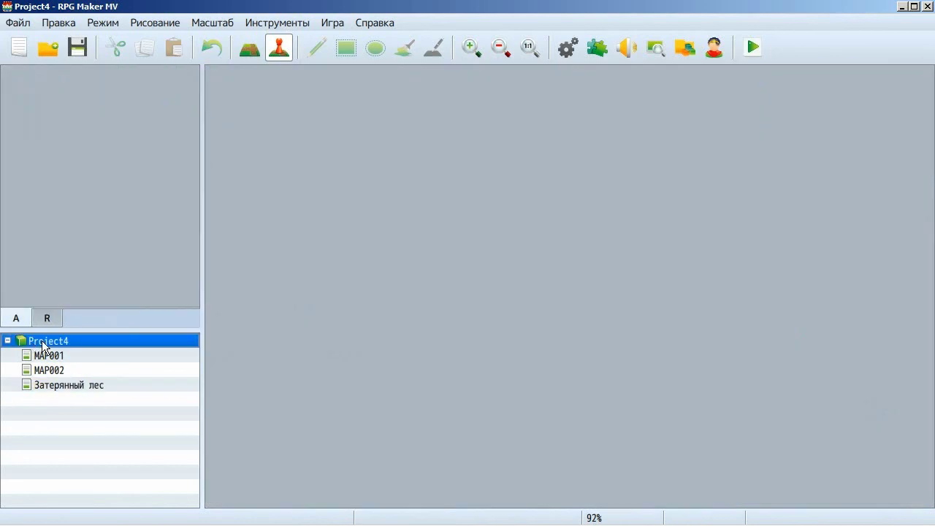
{"action": "right_click", "coordinate": [48, 355]}
{"action": "left_click", "coordinate": [111, 316]}
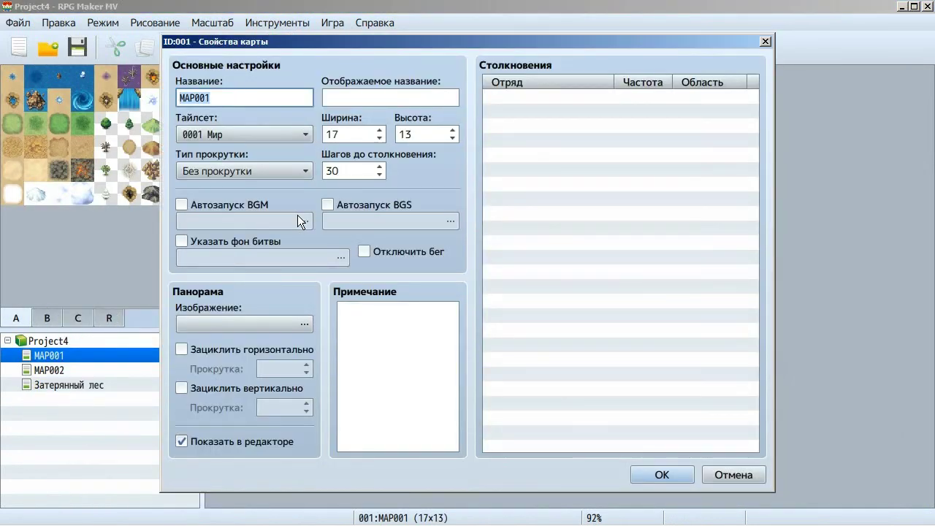
{"action": "key", "text": "Tab"}
{"action": "key", "text": "Tab"}
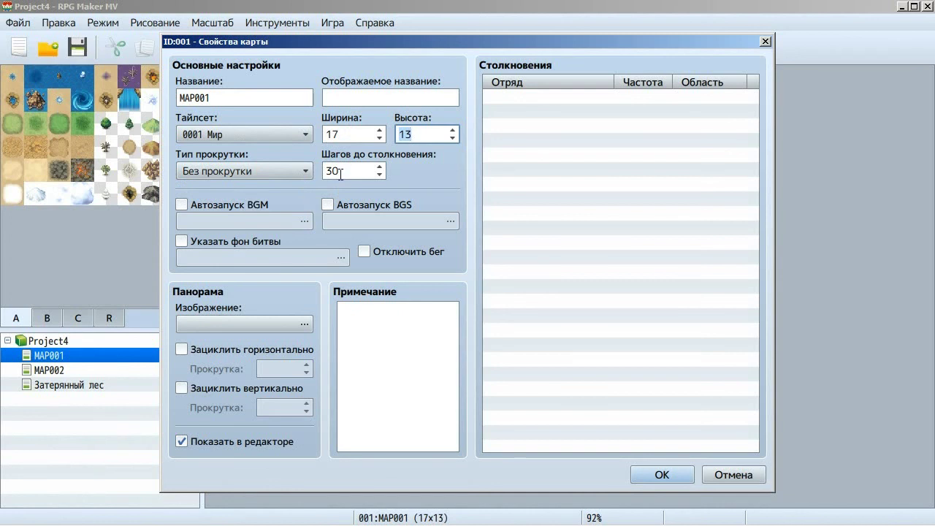
{"action": "double_click", "coordinate": [363, 168]}
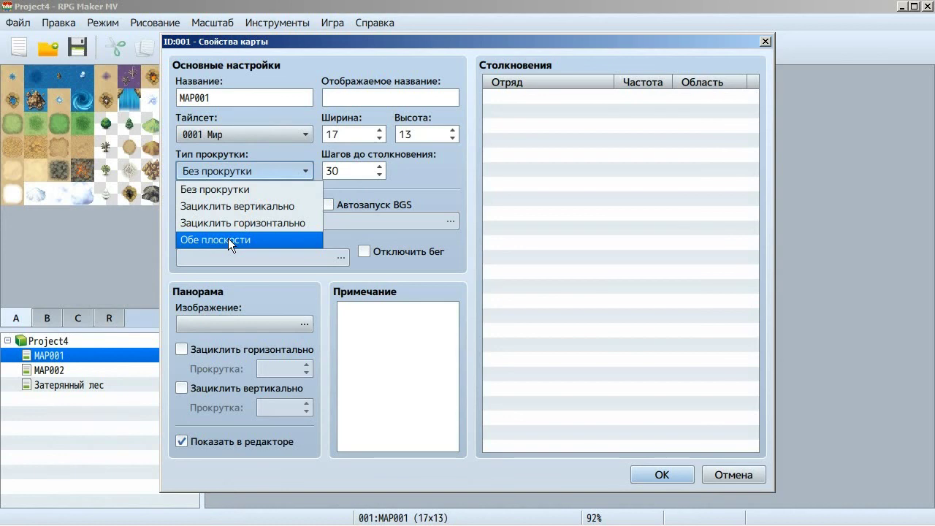
{"action": "left_click", "coordinate": [414, 185]}
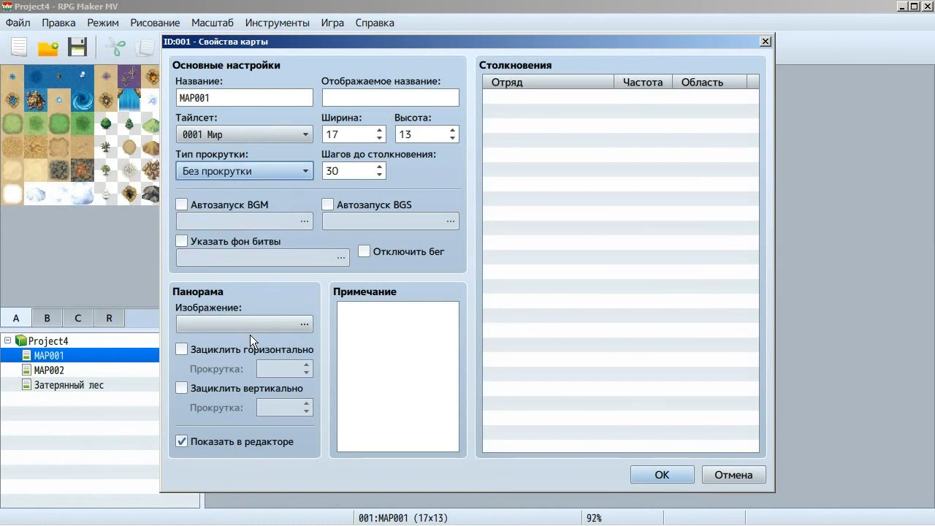
- View the available panorama images for MAP001 and leave the selection without applying one
{"action": "left_click", "coordinate": [257, 326]}
{"action": "left_click", "coordinate": [257, 168]}
{"action": "left_click", "coordinate": [252, 235]}
{"action": "left_click", "coordinate": [672, 420]}
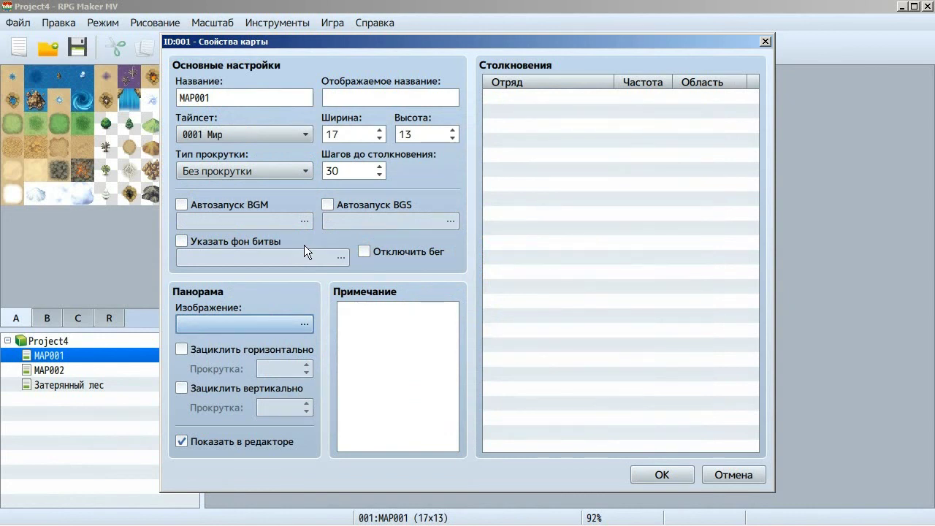
- Examine the encounter list options and available tilesets in the MAP001 properties, and close them without changes
{"action": "right_click", "coordinate": [526, 124]}
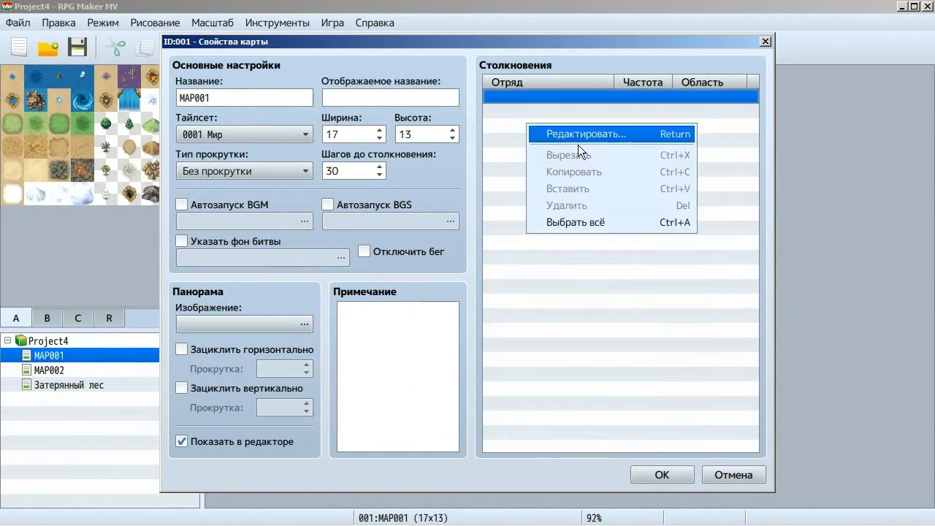
{"action": "key", "text": "Escape"}
{"action": "key", "text": "Tab"}
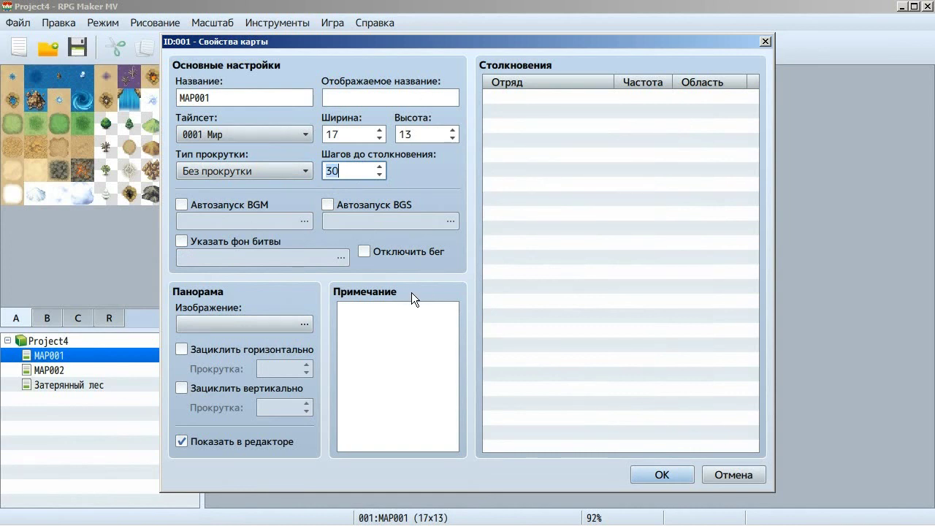
{"action": "left_click", "coordinate": [244, 137]}
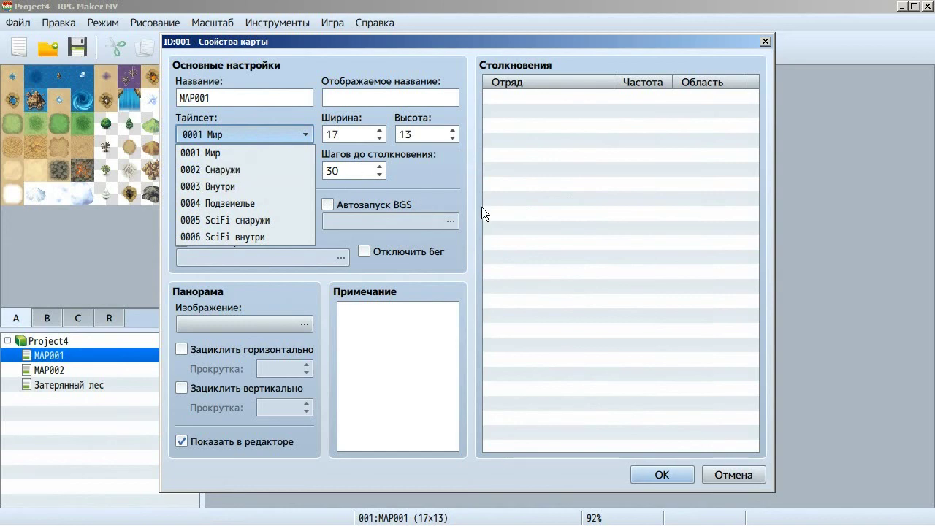
{"action": "left_click", "coordinate": [479, 173]}
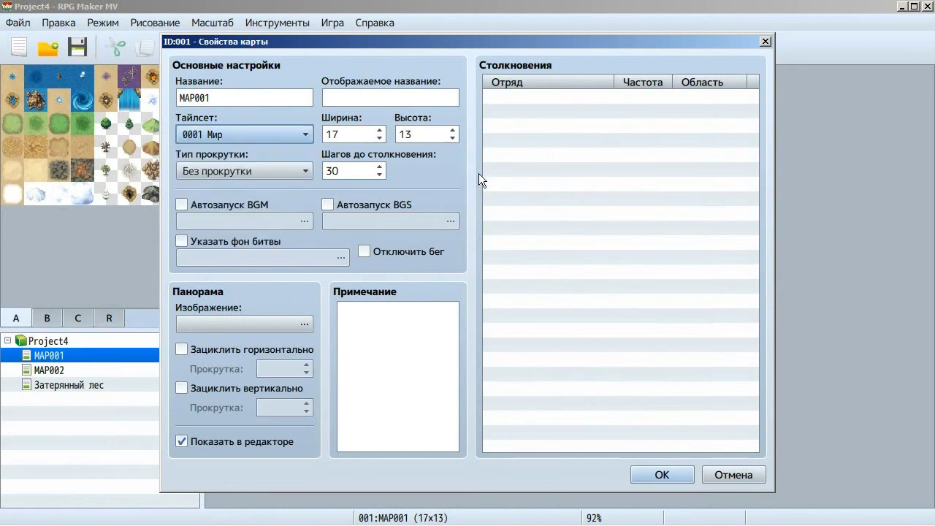
{"action": "left_click", "coordinate": [720, 472]}
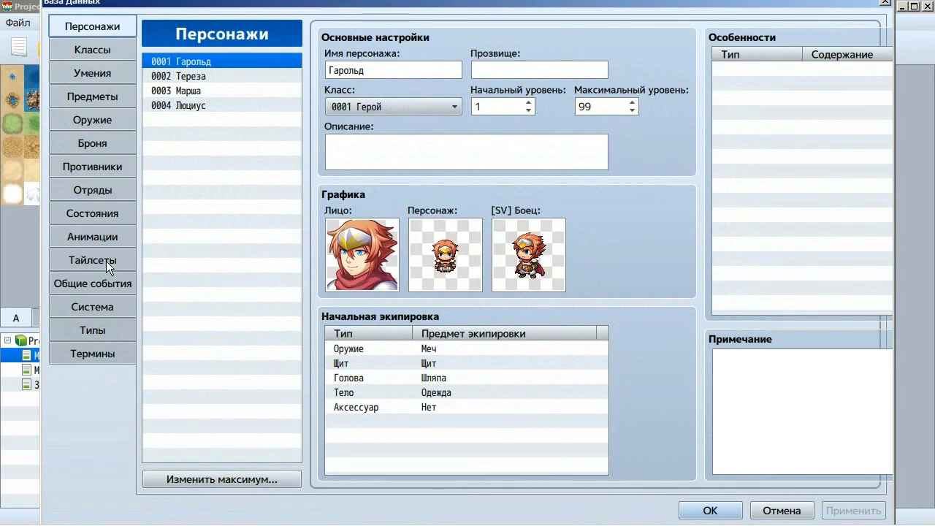
- In the database's tilesets, toggle the passability of the third tile in the first row of tileset Мир
{"action": "left_click", "coordinate": [106, 260]}
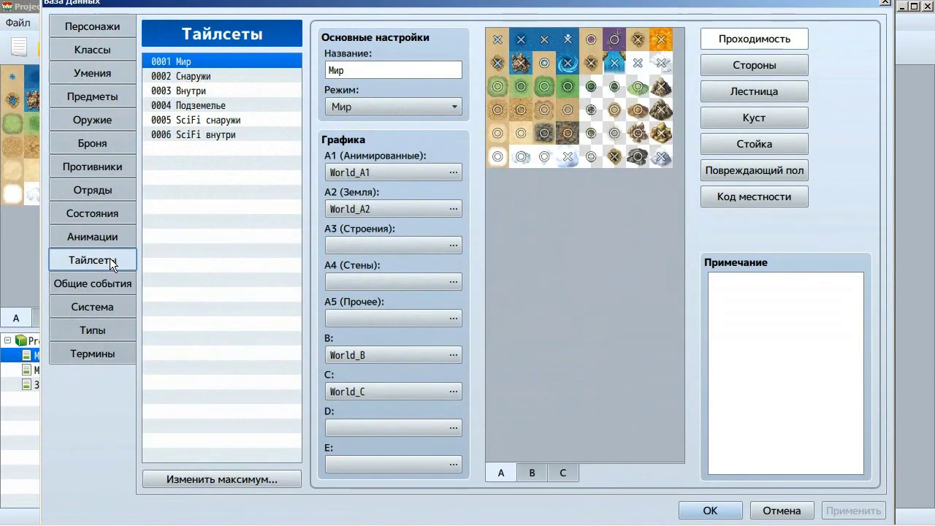
{"action": "left_click", "coordinate": [539, 40]}
{"action": "left_click", "coordinate": [539, 40]}
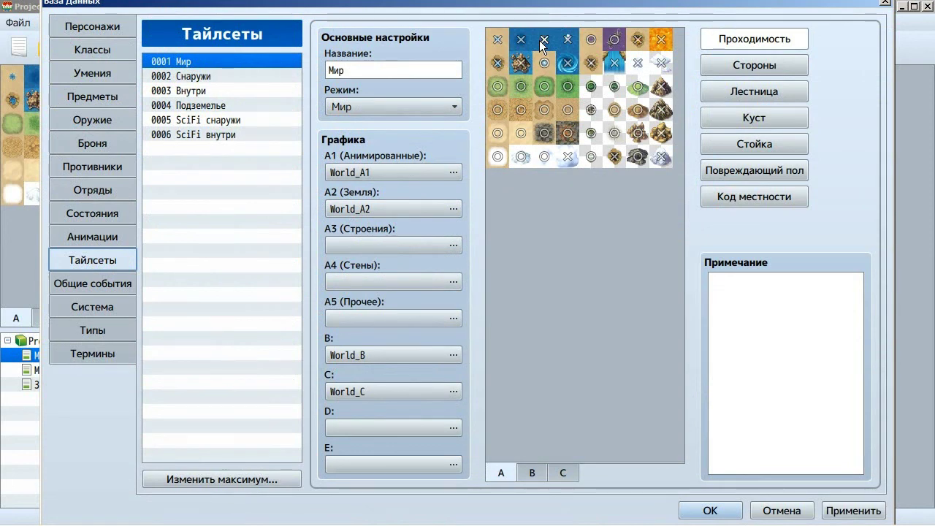
{"action": "left_click", "coordinate": [539, 40]}
- Browse the tilesets Снаружи, Внутри and Подземелье in the database, and view the mode options of Снаружи
{"action": "left_click", "coordinate": [219, 76]}
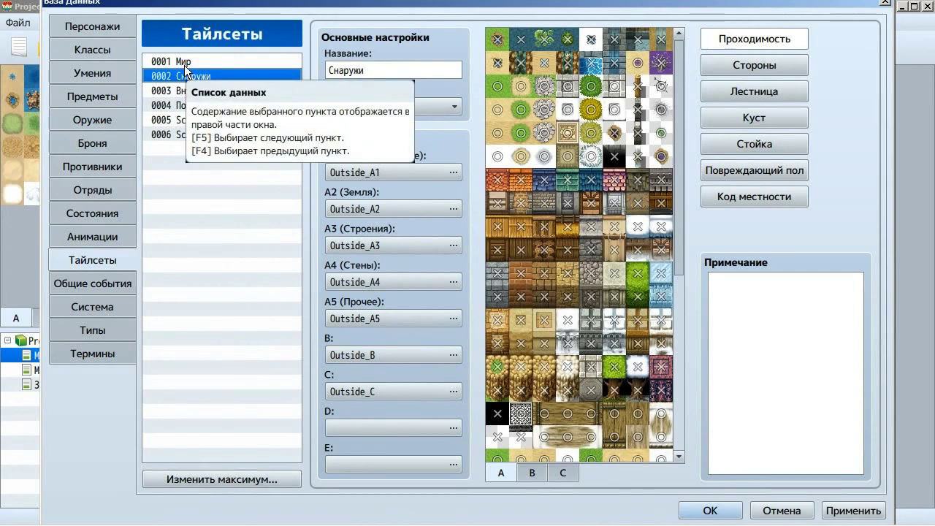
{"action": "left_click", "coordinate": [193, 90]}
{"action": "left_click", "coordinate": [189, 105]}
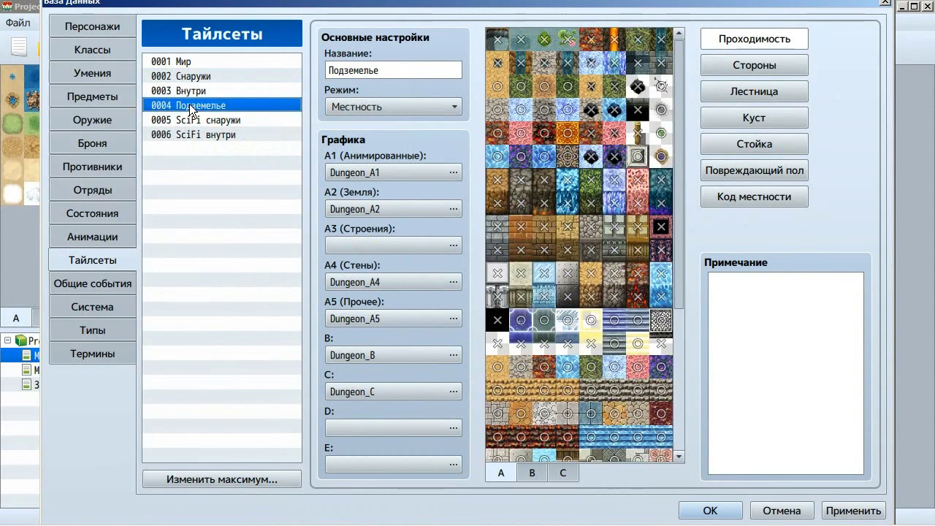
{"action": "left_click", "coordinate": [193, 76]}
{"action": "left_click", "coordinate": [521, 110]}
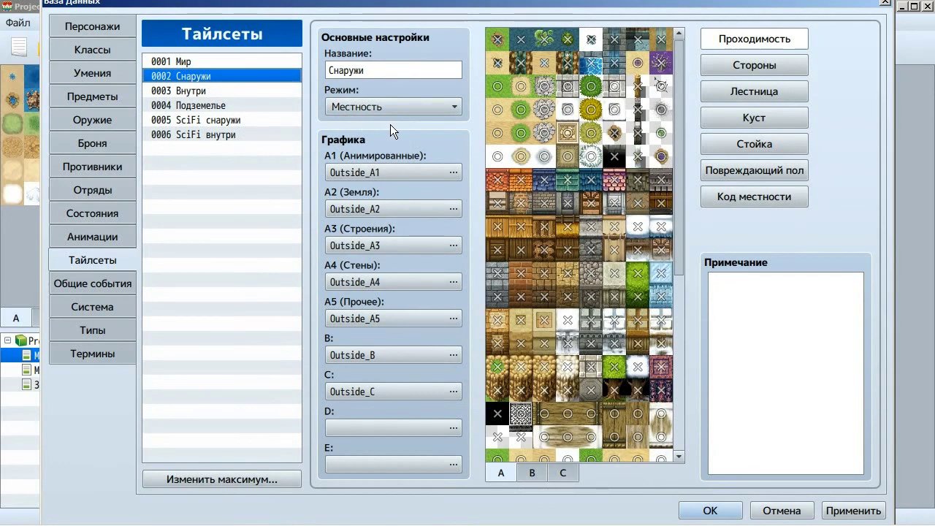
{"action": "left_click", "coordinate": [446, 109]}
{"action": "left_click", "coordinate": [454, 106]}
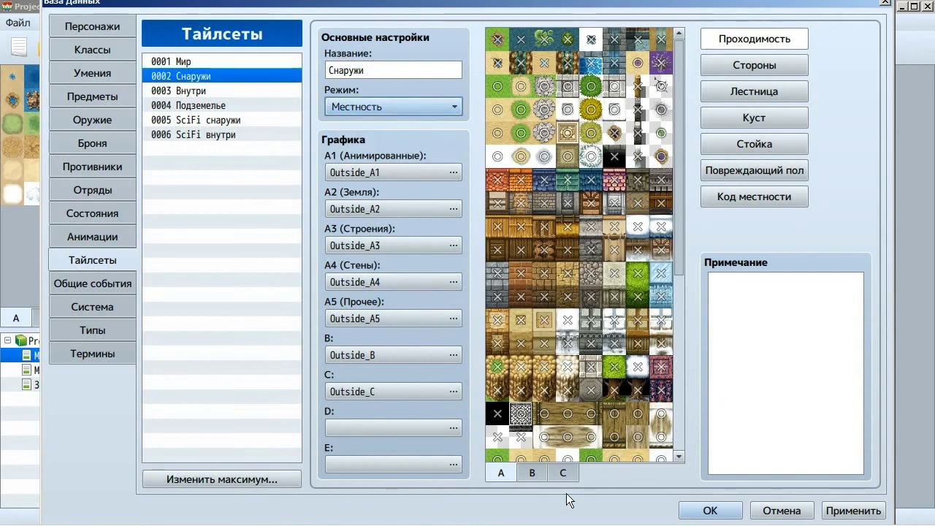
- Browse the B and C tile sheets of tileset Мир with their passability marks, comparing with tileset Снаружи
{"action": "left_click", "coordinate": [538, 475]}
{"action": "left_click", "coordinate": [170, 62]}
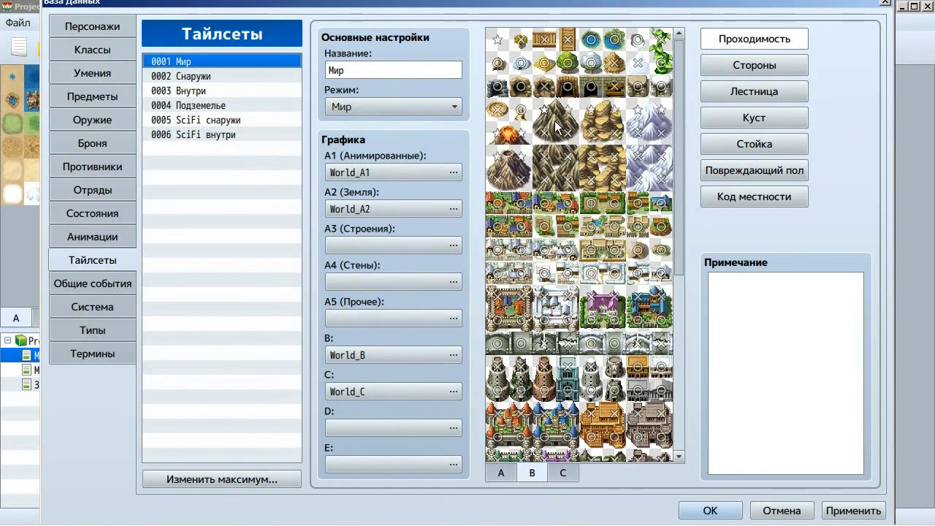
{"action": "left_click", "coordinate": [231, 77]}
{"action": "left_click", "coordinate": [200, 61]}
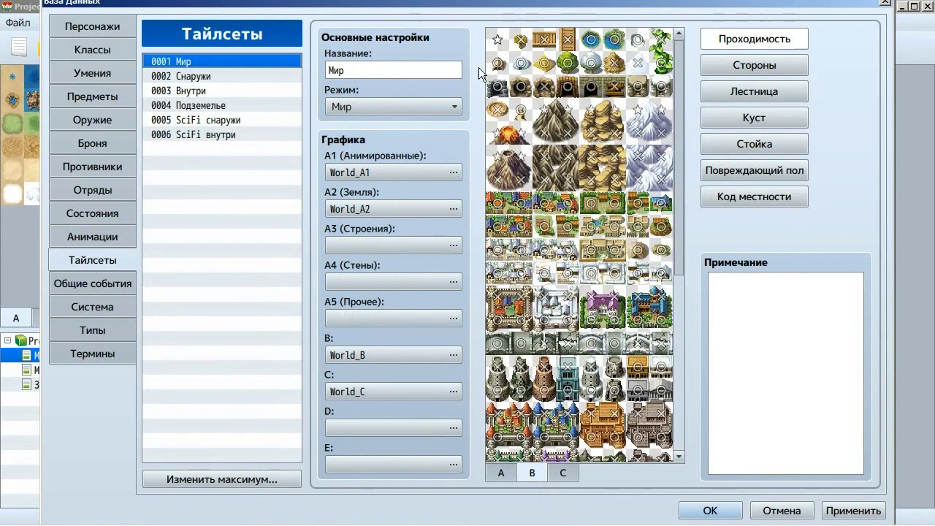
{"action": "left_click", "coordinate": [563, 474]}
{"action": "left_click", "coordinate": [532, 472]}
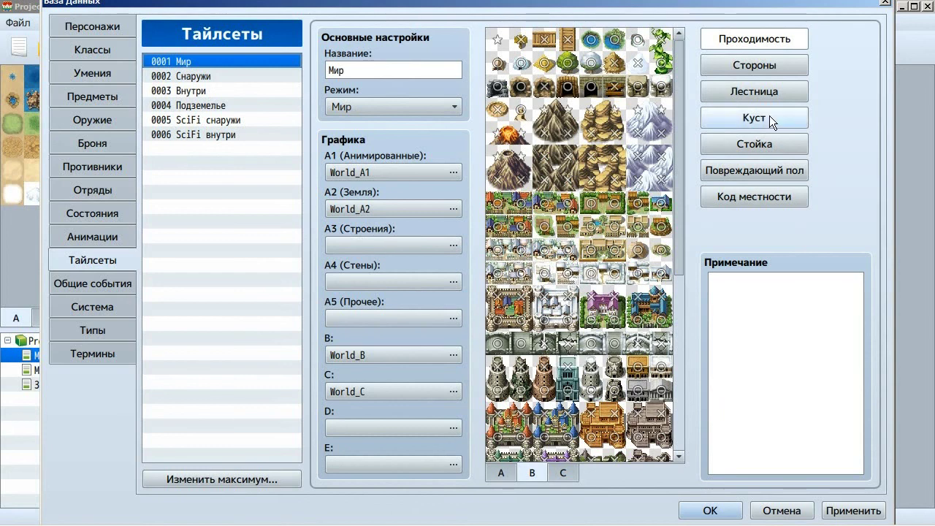
- Examine the directional passage settings (Стороны) of the tiles in tilesets Мир and Снаружи
{"action": "left_click", "coordinate": [759, 66]}
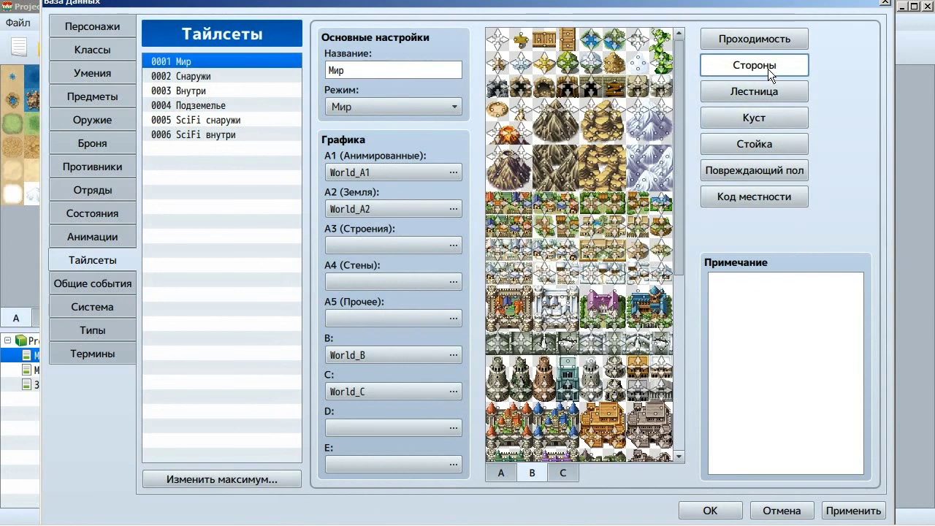
{"action": "scroll", "coordinate": [584, 256], "scroll_direction": "down", "scroll_amount": 10}
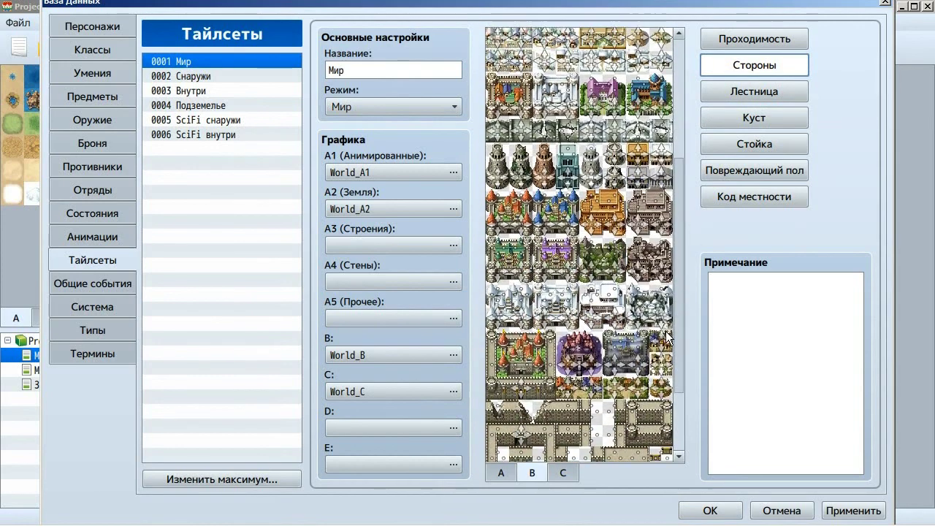
{"action": "left_click", "coordinate": [508, 473]}
{"action": "left_click", "coordinate": [560, 471]}
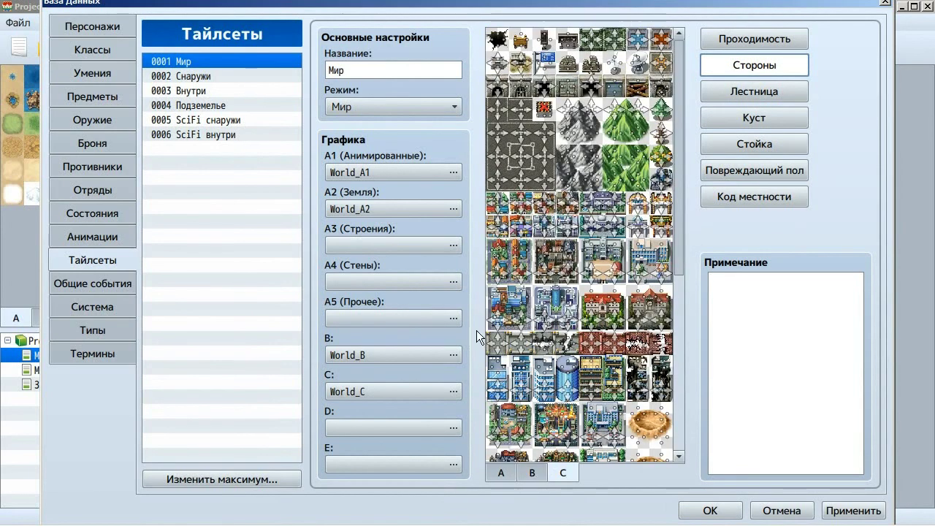
{"action": "left_click", "coordinate": [409, 107]}
{"action": "left_click", "coordinate": [413, 123]}
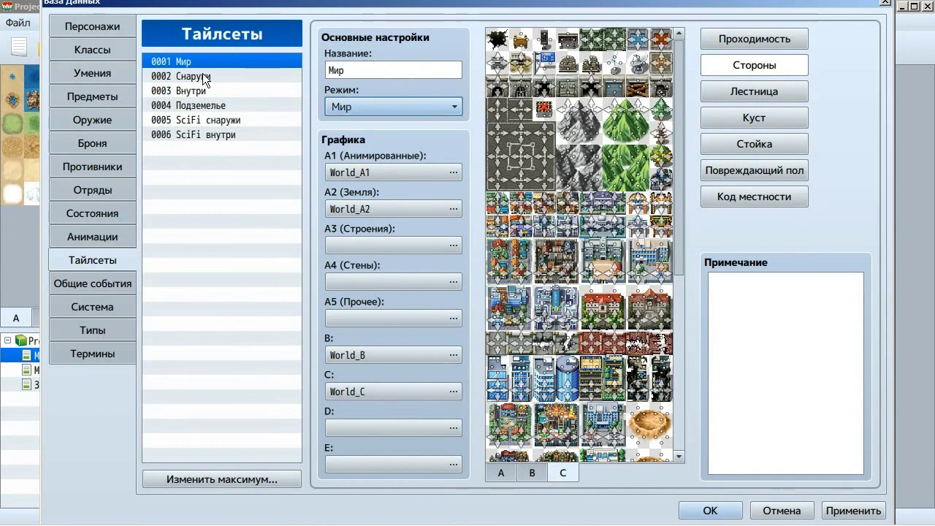
{"action": "left_click", "coordinate": [203, 74]}
{"action": "left_click", "coordinate": [533, 473]}
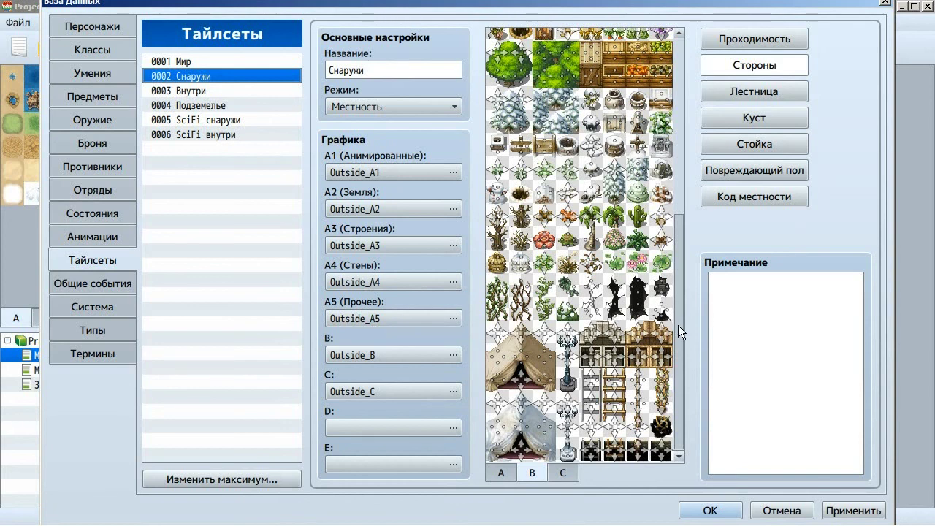
- Examine the ladder (Лестница) and bush (Куст) settings across the A and B tiles of tileset Снаружи
{"action": "left_click", "coordinate": [766, 98]}
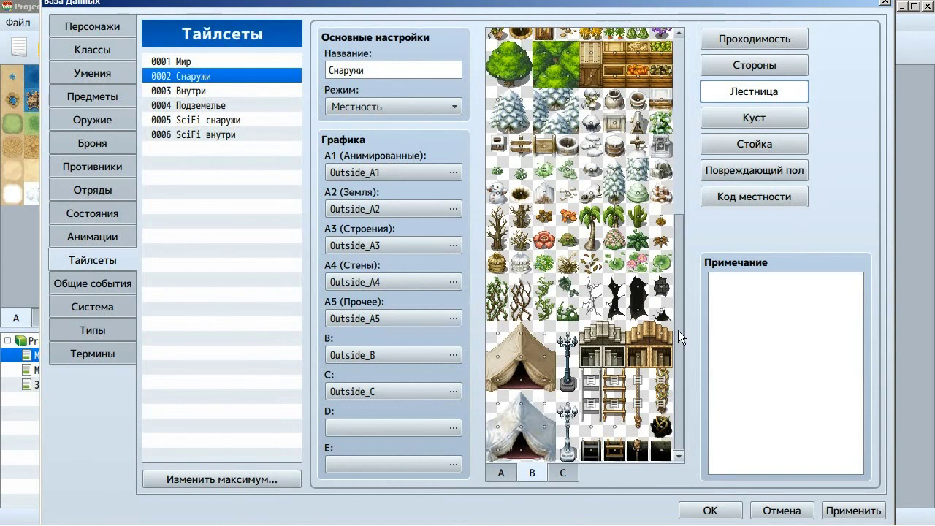
{"action": "left_click_drag", "start_coordinate": [678, 330], "coordinate": [680, 146]}
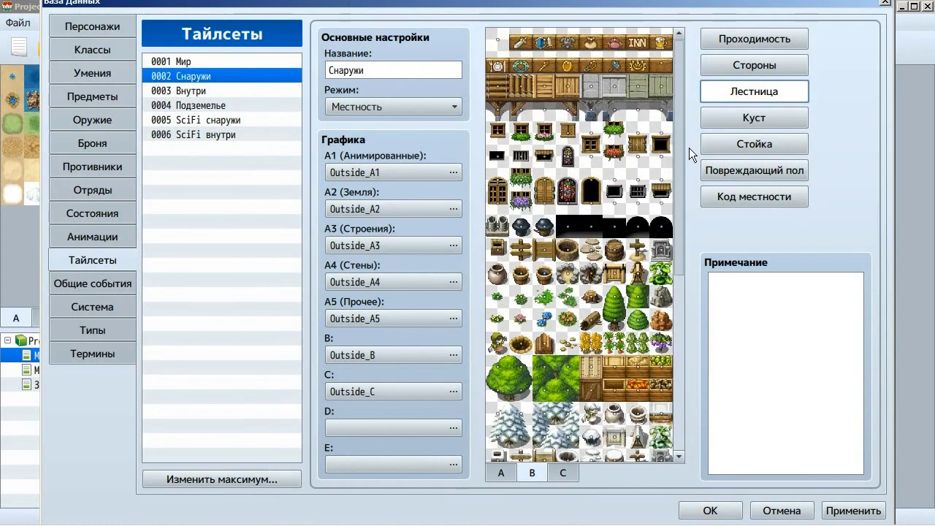
{"action": "left_click", "coordinate": [745, 119]}
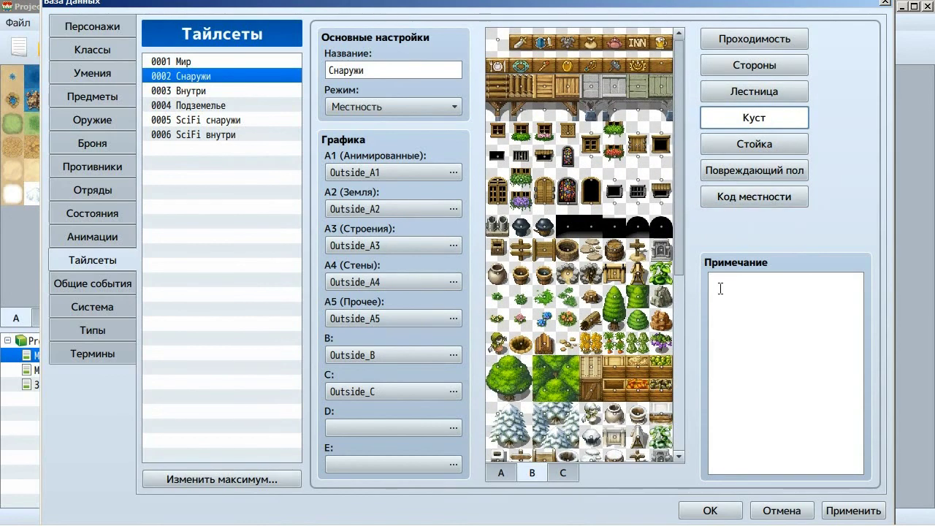
{"action": "scroll", "coordinate": [678, 266], "scroll_direction": "down", "scroll_amount": 1}
{"action": "left_click_drag", "start_coordinate": [678, 265], "coordinate": [688, 230]}
{"action": "left_click", "coordinate": [501, 473]}
{"action": "scroll", "coordinate": [679, 230], "scroll_direction": "down", "scroll_amount": 2}
{"action": "scroll", "coordinate": [668, 231], "scroll_direction": "up", "scroll_amount": 2}
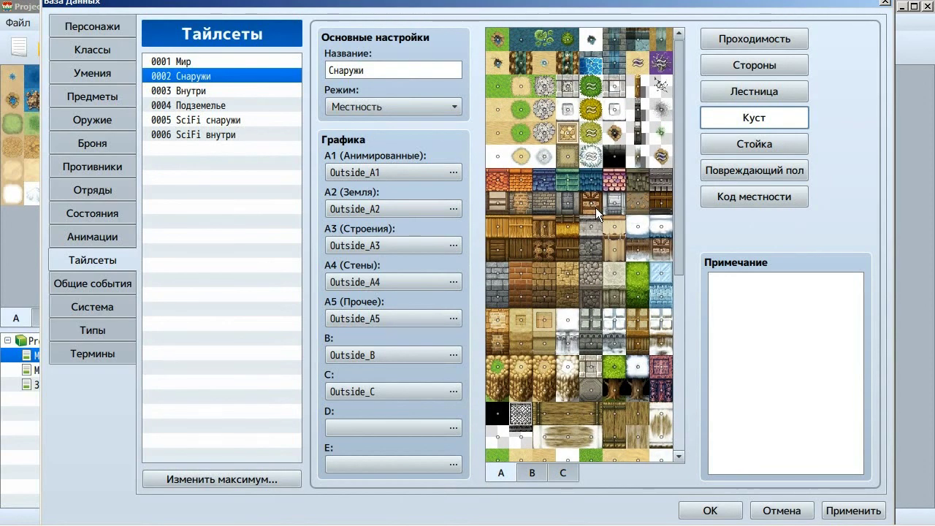
- View the counter (Стойка) settings of the A tiles in tilesets Снаружи and Внутри
{"action": "left_click", "coordinate": [744, 142]}
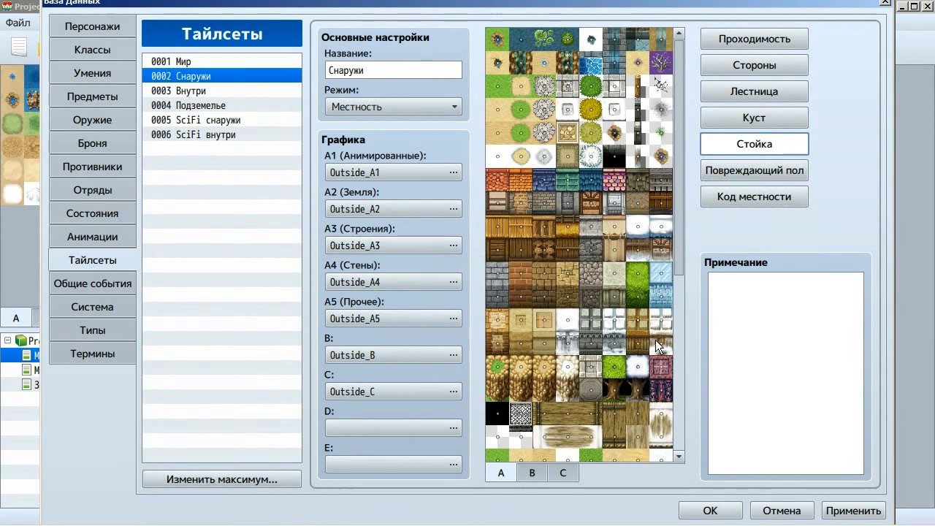
{"action": "left_click_drag", "start_coordinate": [676, 160], "coordinate": [668, 380]}
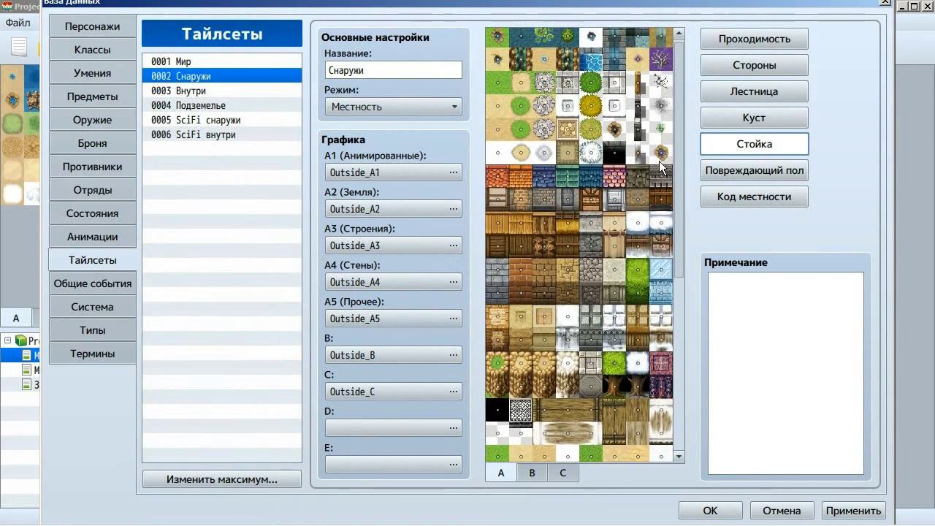
{"action": "left_click", "coordinate": [200, 91]}
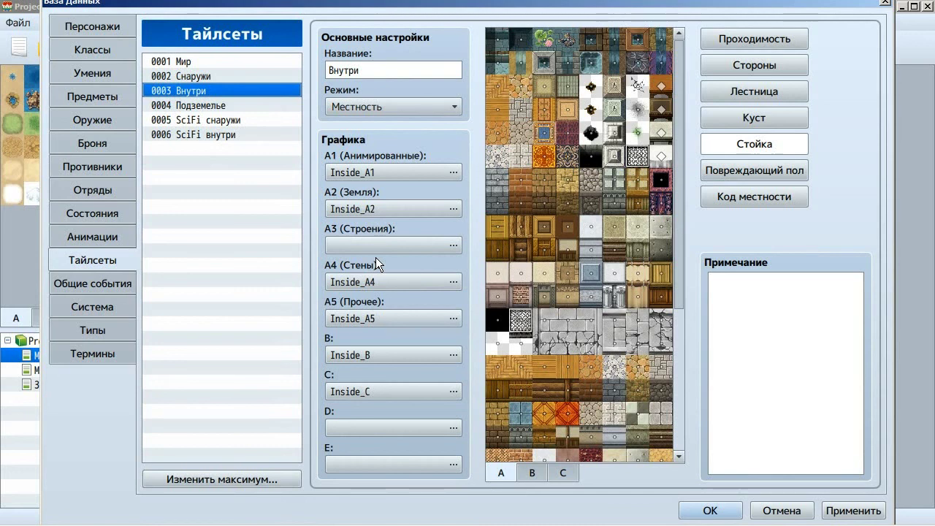
- Examine the damage floor (Повреждающий пол) settings on the A and B tiles of tileset Внутри
{"action": "left_click", "coordinate": [754, 170]}
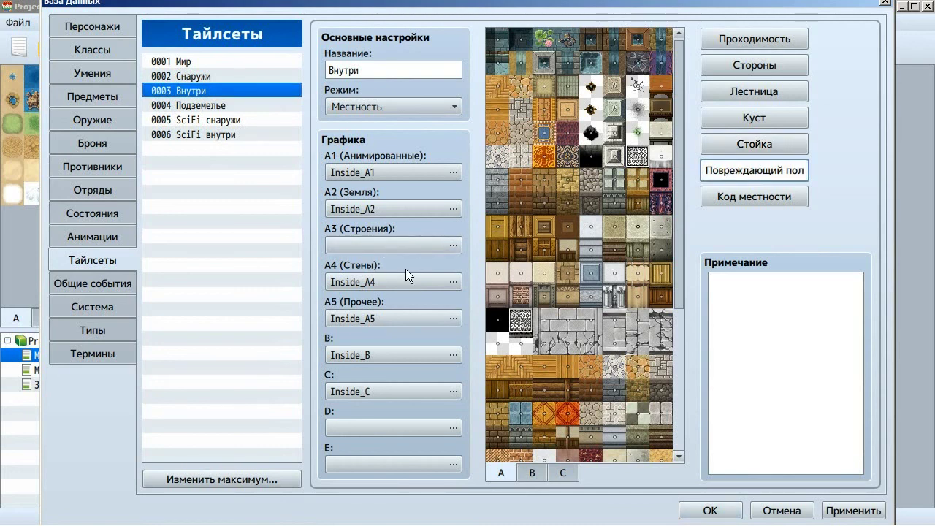
{"action": "left_click_drag", "start_coordinate": [683, 307], "coordinate": [673, 448]}
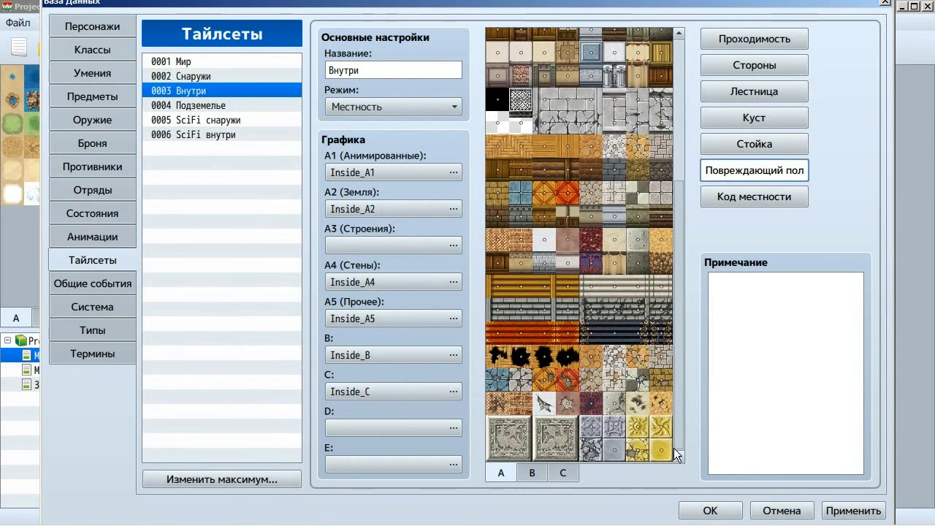
{"action": "left_click", "coordinate": [537, 472]}
{"action": "left_click", "coordinate": [501, 472]}
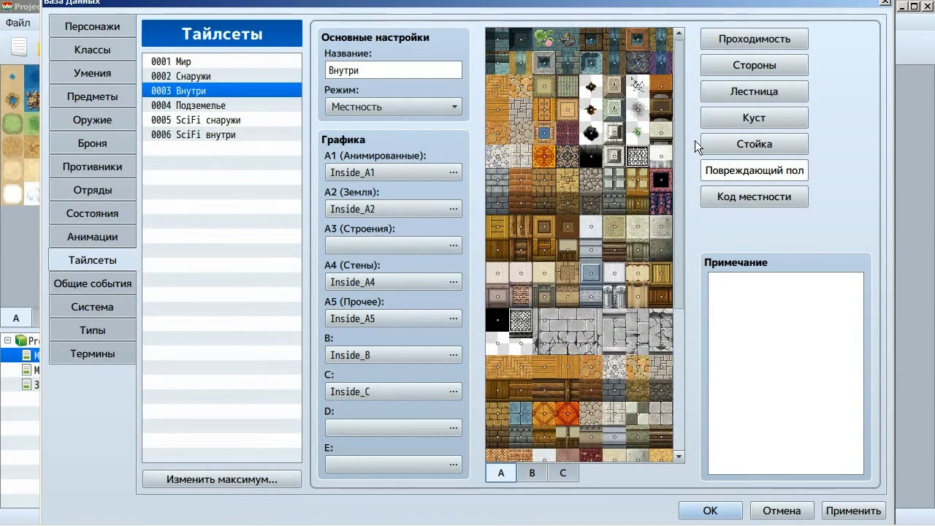
{"action": "left_click", "coordinate": [532, 473]}
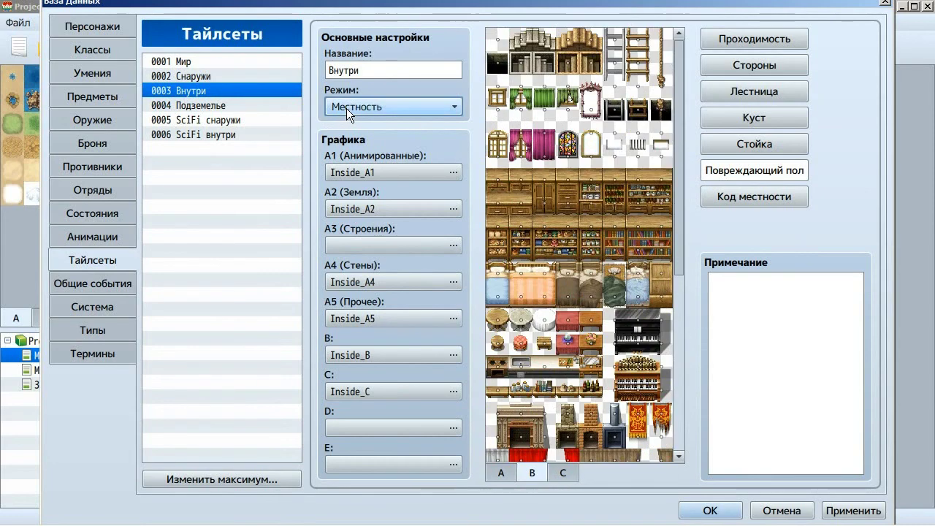
- Look through the B and A tiles of tileset Снаружи for damage floor settings
{"action": "left_click", "coordinate": [182, 76]}
{"action": "scroll", "coordinate": [682, 267], "scroll_direction": "down", "scroll_amount": 5}
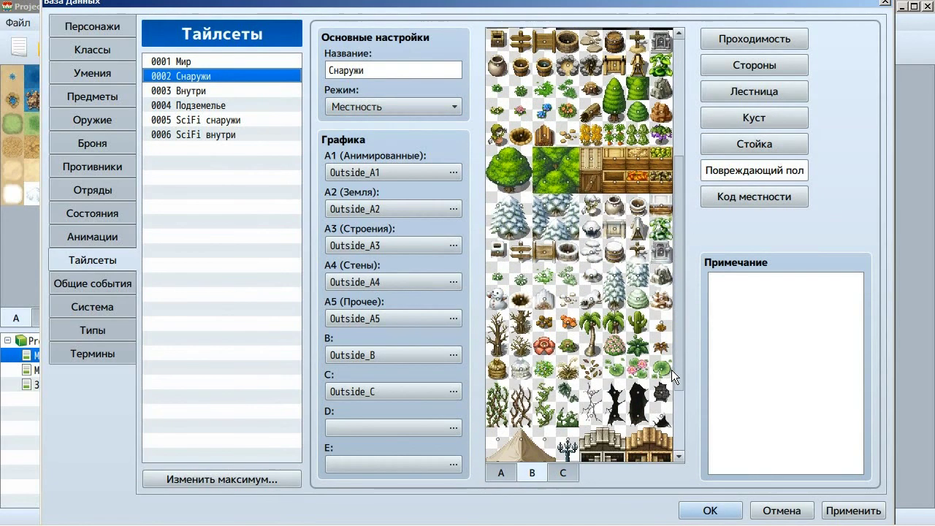
{"action": "scroll", "coordinate": [671, 369], "scroll_direction": "up", "scroll_amount": 5}
{"action": "scroll", "coordinate": [687, 376], "scroll_direction": "down", "scroll_amount": 3}
{"action": "scroll", "coordinate": [687, 376], "scroll_direction": "down", "scroll_amount": 3}
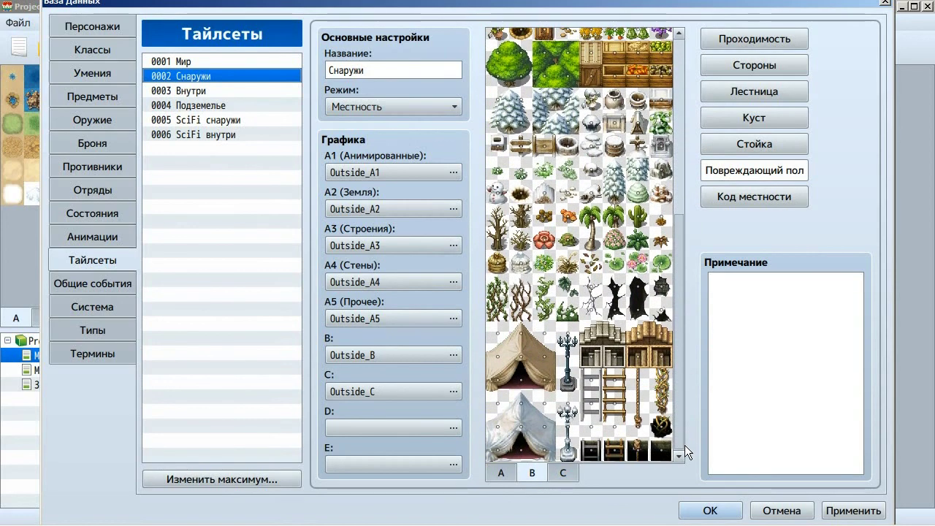
{"action": "left_click", "coordinate": [499, 473]}
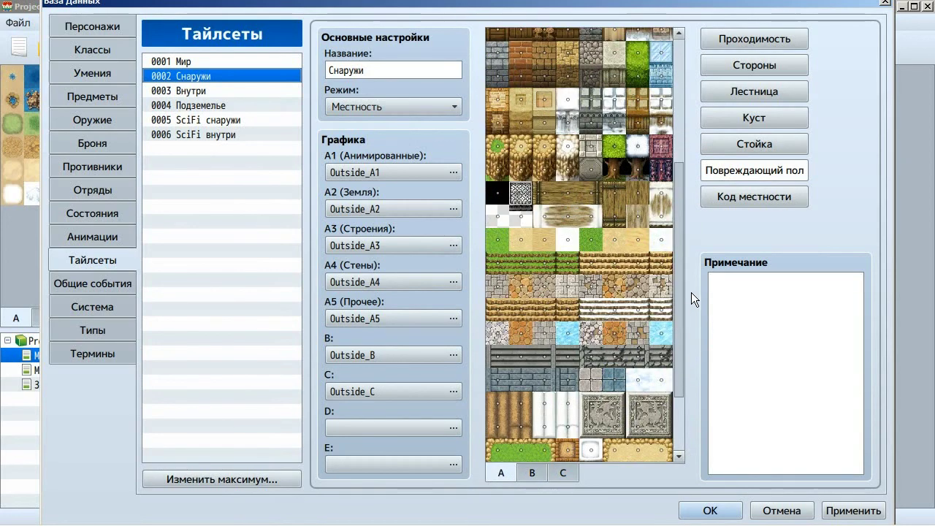
{"action": "scroll", "coordinate": [679, 77], "scroll_direction": "down", "scroll_amount": 3}
{"action": "scroll", "coordinate": [679, 77], "scroll_direction": "up", "scroll_amount": 1}
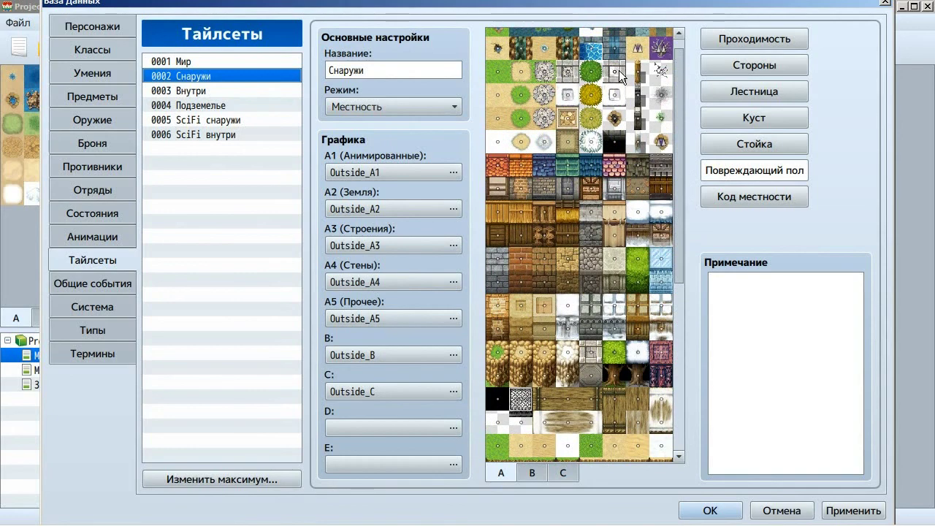
{"action": "scroll", "coordinate": [681, 68], "scroll_direction": "down", "scroll_amount": 5}
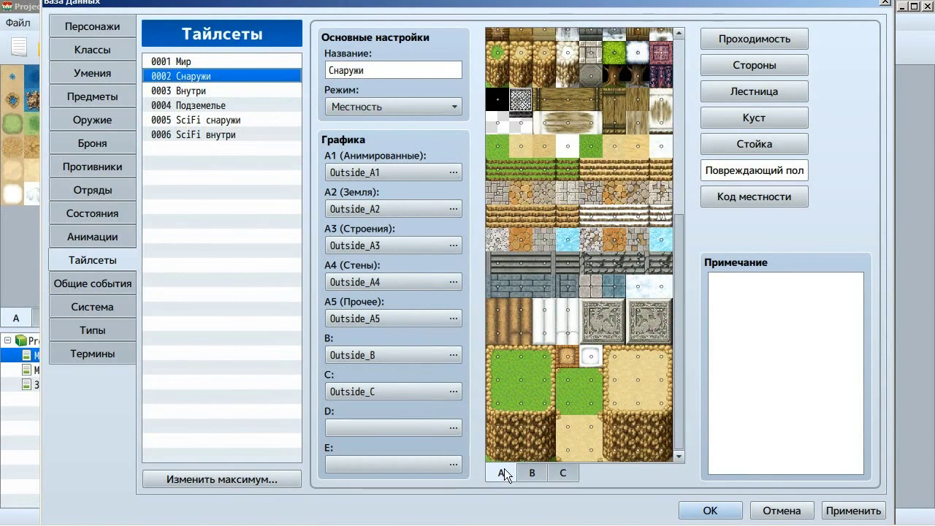
- In tileset Мир, set the terrain tag (Код местности) of the first tile in the third row to 1
{"action": "left_click", "coordinate": [190, 59]}
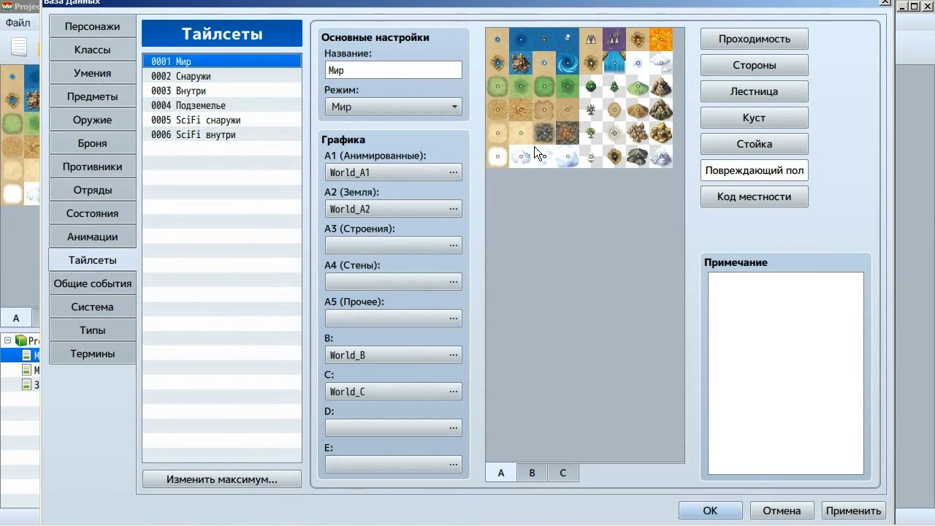
{"action": "left_click", "coordinate": [754, 193]}
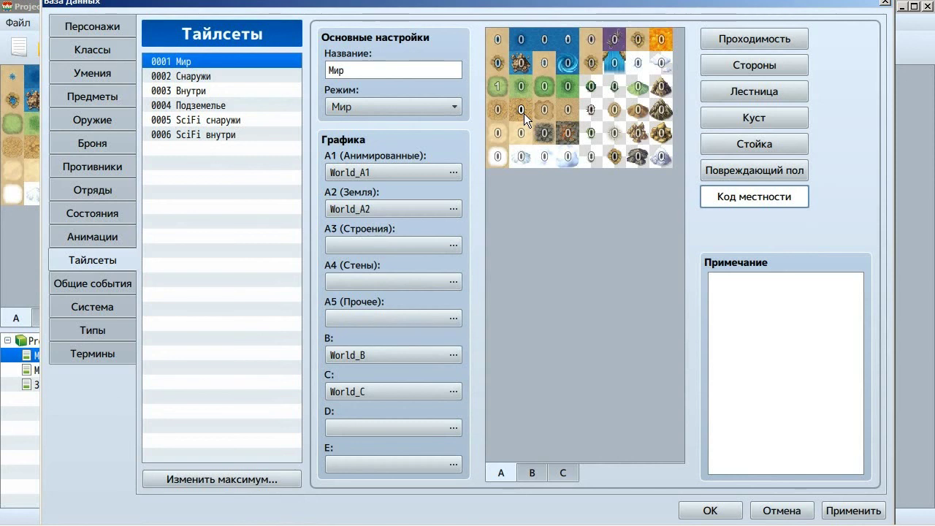
{"action": "left_click", "coordinate": [499, 86]}
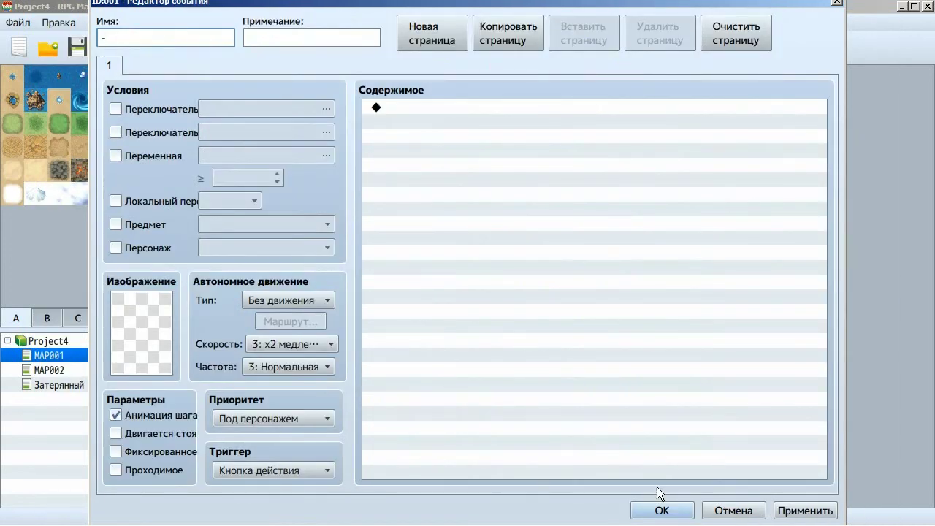
- Accept the open event 001 on MAP001 with its contents left empty
{"action": "left_click", "coordinate": [656, 509]}
- Create a second event on MAP001 and add a message with the text "fsgregerg" to its contents
{"action": "right_click", "coordinate": [438, 287]}
{"action": "left_click", "coordinate": [445, 308]}
{"action": "double_click", "coordinate": [428, 106]}
{"action": "left_click", "coordinate": [482, 111]}
{"action": "type", "text": "fsgregerg"}
{"action": "left_click", "coordinate": [692, 357]}
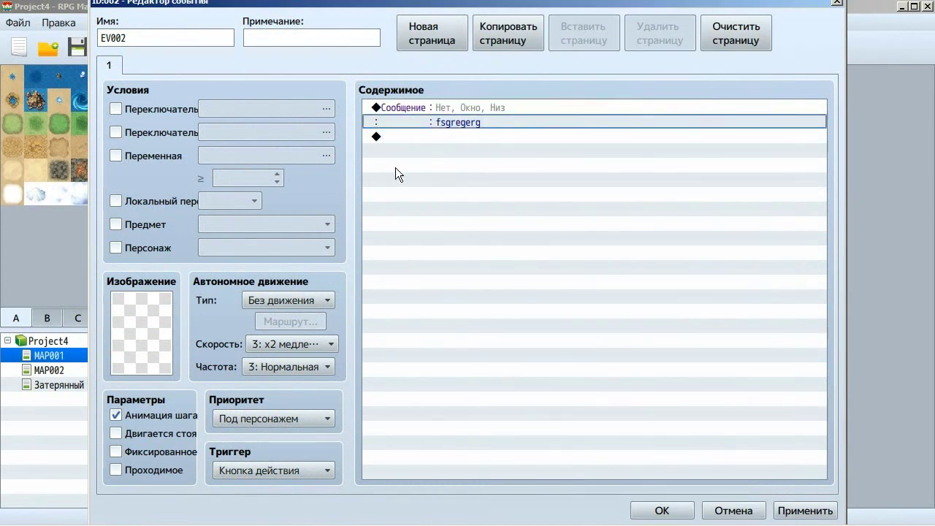
- Insert another message with the text "dgdhd" above the first message in the event's contents
{"action": "left_click", "coordinate": [424, 110]}
{"action": "key", "text": "Insert"}
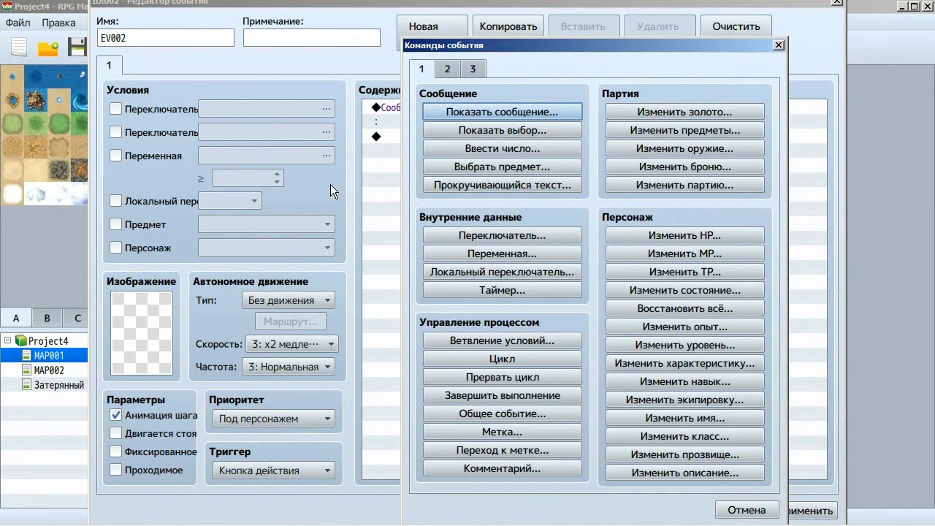
{"action": "left_click", "coordinate": [482, 112]}
{"action": "type", "text": "dgdhd"}
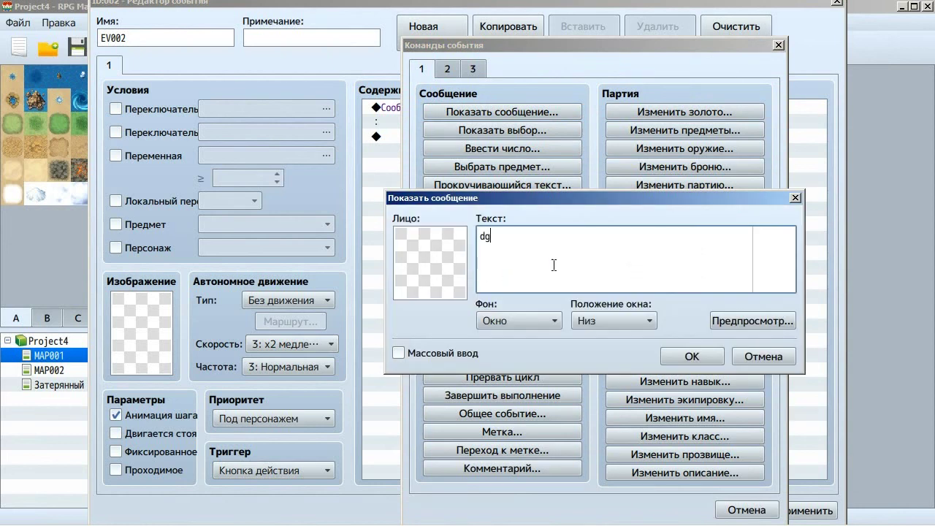
{"action": "left_click", "coordinate": [689, 357]}
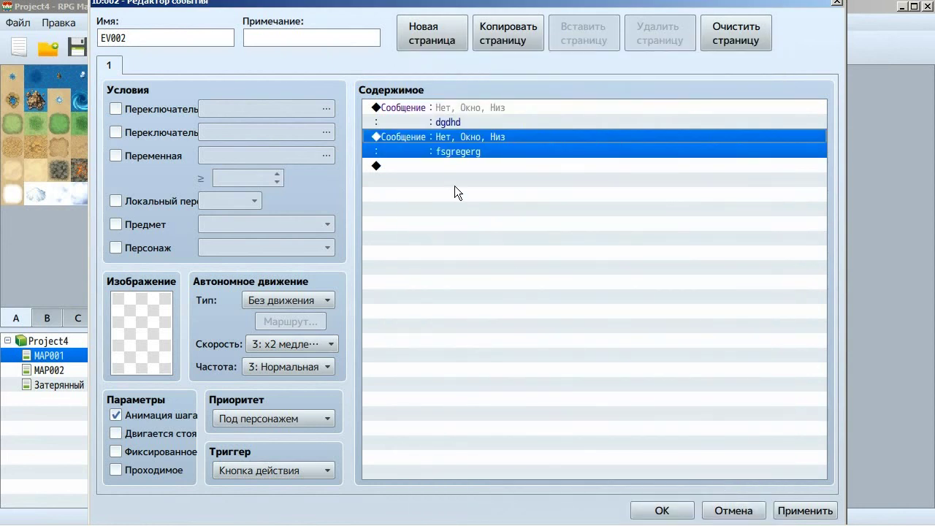
- View the command options for the messages and open the second message for editing, then leave the event editor without saving
{"action": "left_click", "coordinate": [437, 104]}
{"action": "right_click", "coordinate": [437, 104]}
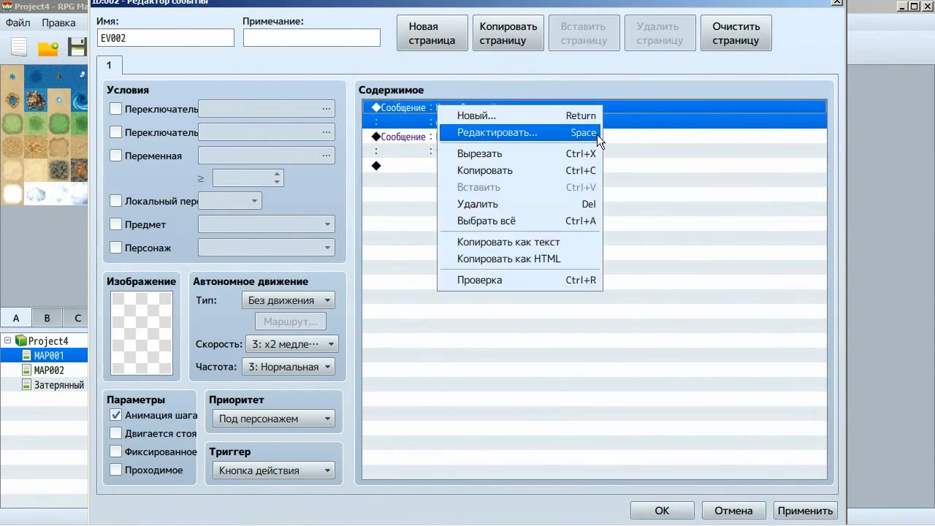
{"action": "left_click", "coordinate": [429, 142]}
{"action": "double_click", "coordinate": [429, 141]}
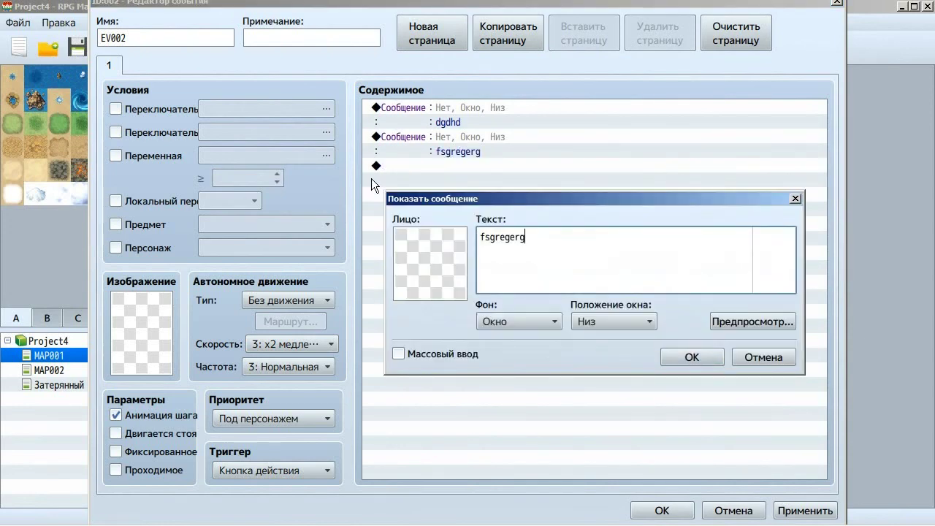
{"action": "left_click", "coordinate": [772, 356]}
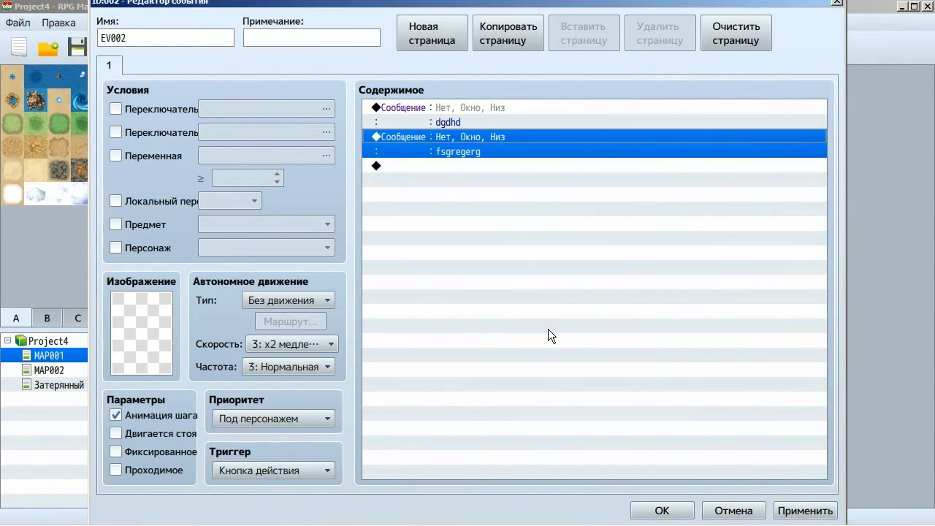
{"action": "right_click", "coordinate": [510, 186]}
{"action": "key", "text": "Escape"}
{"action": "key", "text": "Escape"}
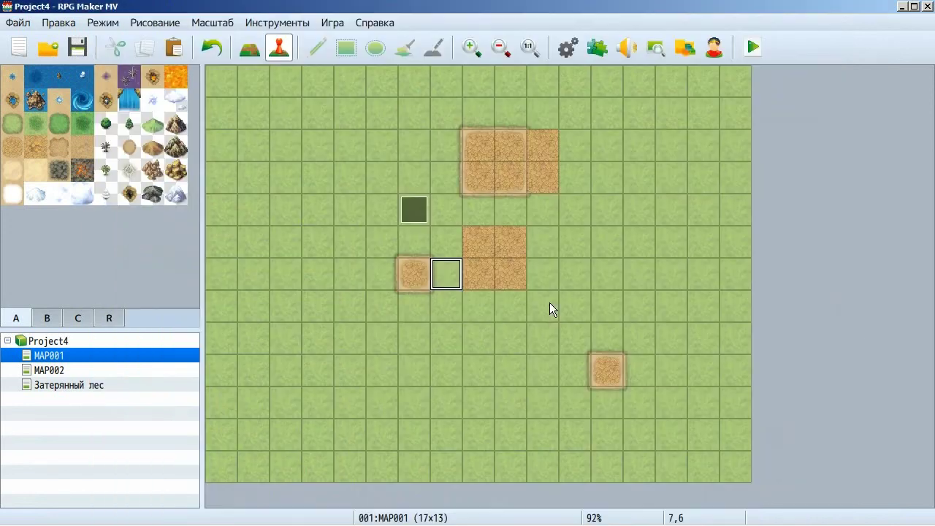
{"action": "left_click", "coordinate": [843, 517]}
{"action": "key", "text": "alt+shift"}
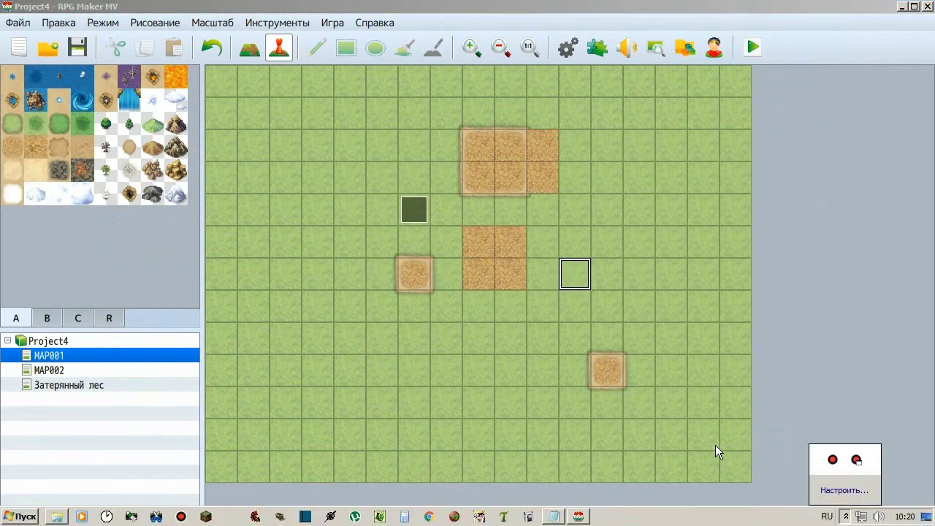
{"action": "left_click", "coordinate": [525, 300]}
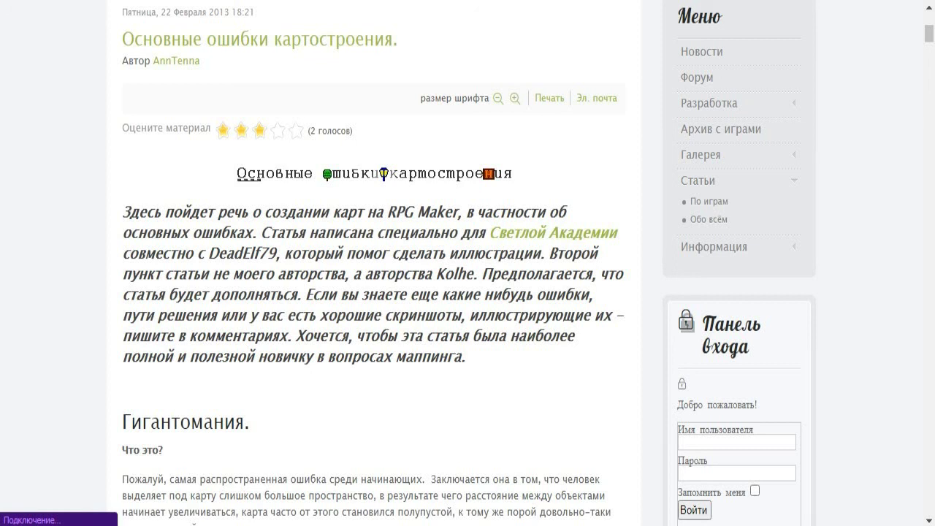
- Read the browser article "Основные ошибки картостроения", covering the "Гигантомания" section with its map illustrations and the start of "Малая детализация"
{"action": "scroll", "coordinate": [455, 209], "scroll_direction": "down", "scroll_amount": 2}
{"action": "scroll", "coordinate": [454, 210], "scroll_direction": "down", "scroll_amount": 2}
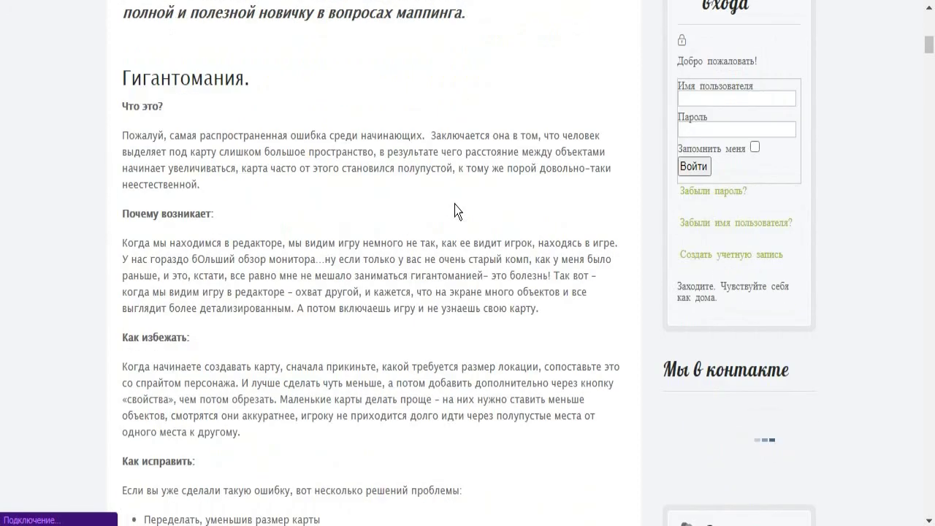
{"action": "scroll", "coordinate": [454, 209], "scroll_direction": "down", "scroll_amount": 4}
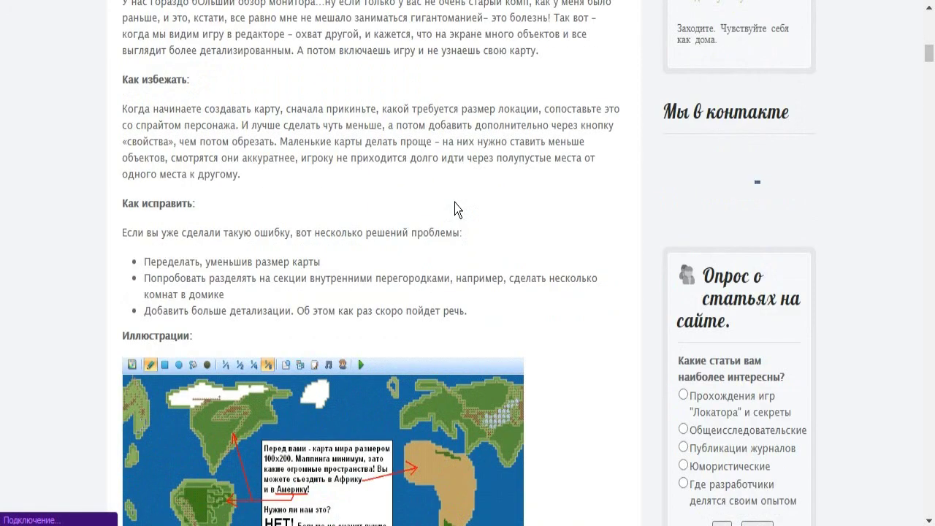
{"action": "scroll", "coordinate": [455, 210], "scroll_direction": "down", "scroll_amount": 2}
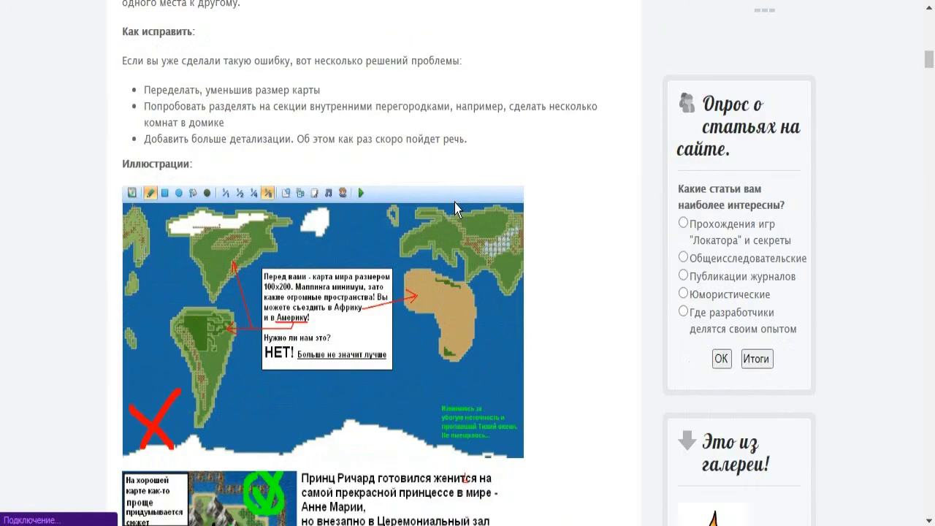
{"action": "scroll", "coordinate": [454, 210], "scroll_direction": "down", "scroll_amount": 1}
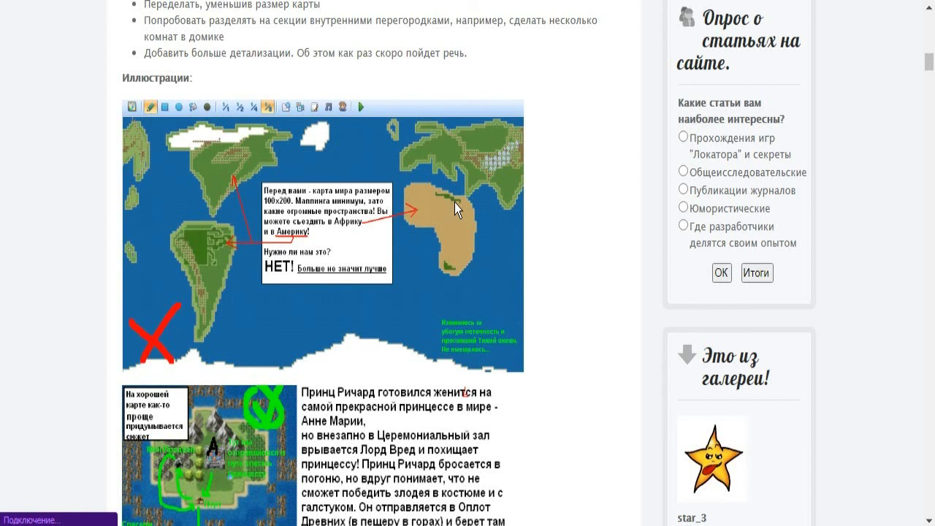
{"action": "scroll", "coordinate": [513, 173], "scroll_direction": "down", "scroll_amount": 2}
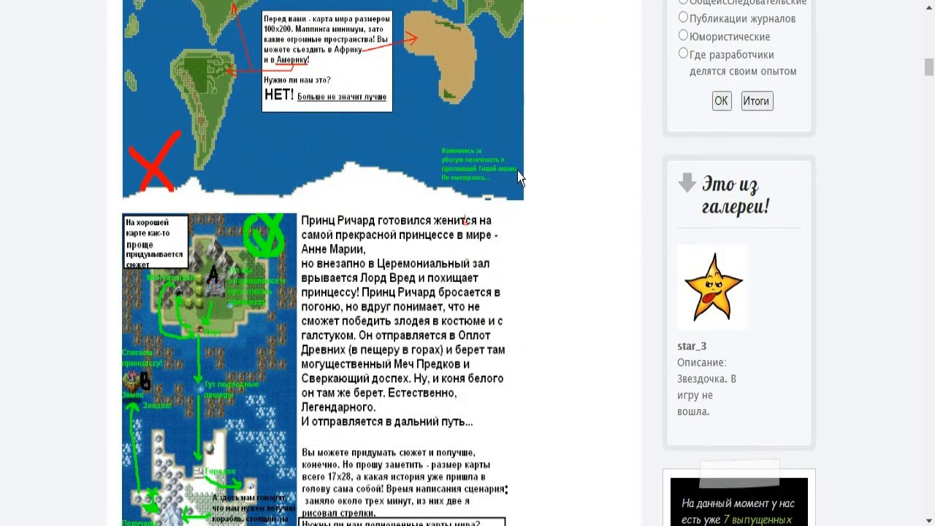
{"action": "scroll", "coordinate": [517, 171], "scroll_direction": "down", "scroll_amount": 3}
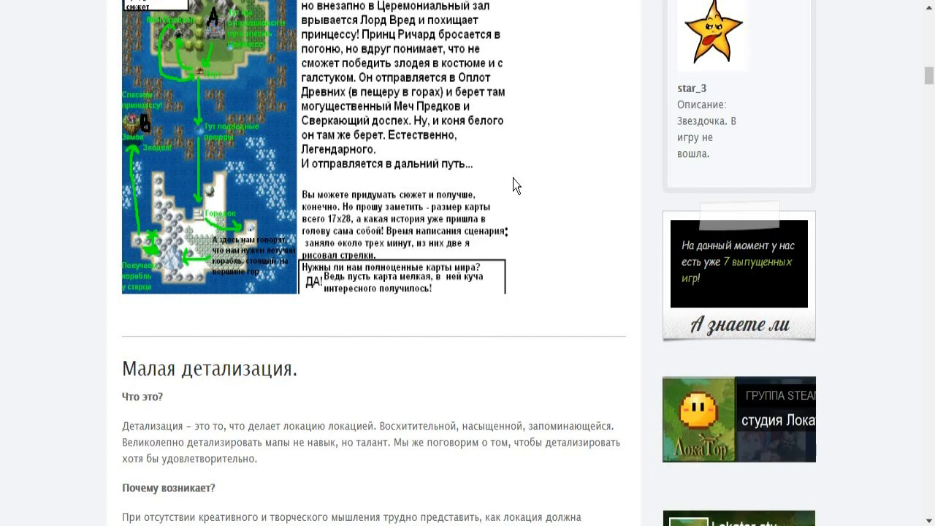
{"action": "scroll", "coordinate": [513, 179], "scroll_direction": "down", "scroll_amount": 2}
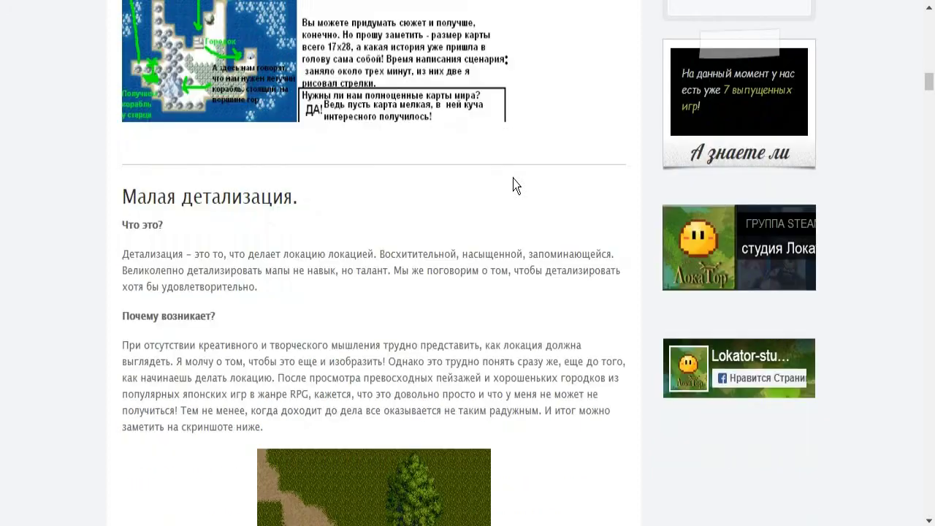
{"action": "scroll", "coordinate": [513, 178], "scroll_direction": "down", "scroll_amount": 1}
{"action": "scroll", "coordinate": [514, 178], "scroll_direction": "up", "scroll_amount": 4}
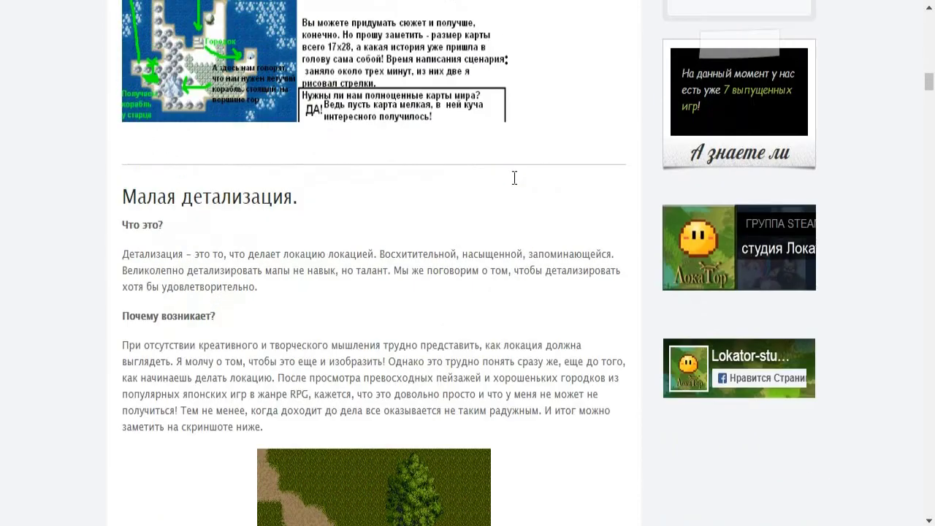